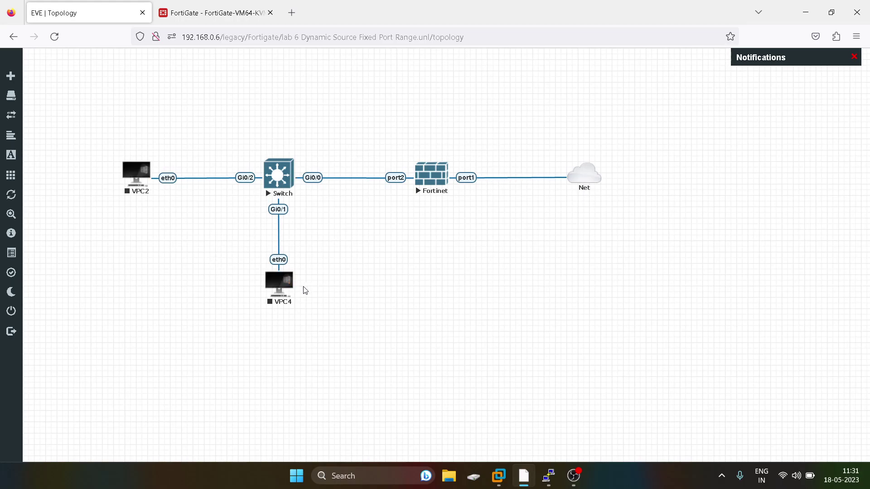
Edit FortiGate interface port2 and set its role to LAN.
click(221, 14)
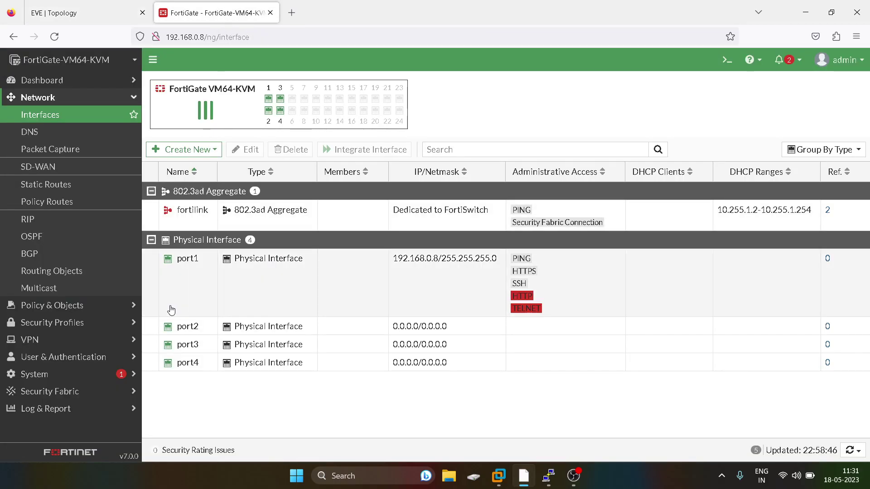
click(188, 327)
click(246, 150)
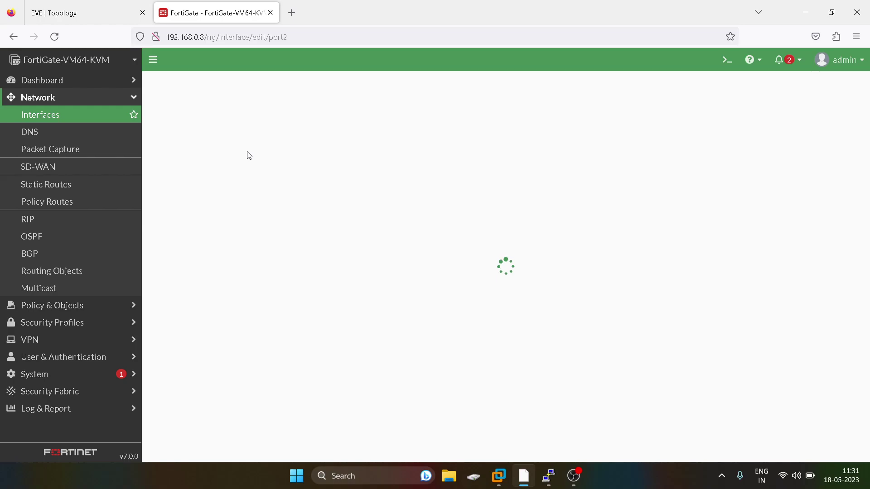
click(243, 181)
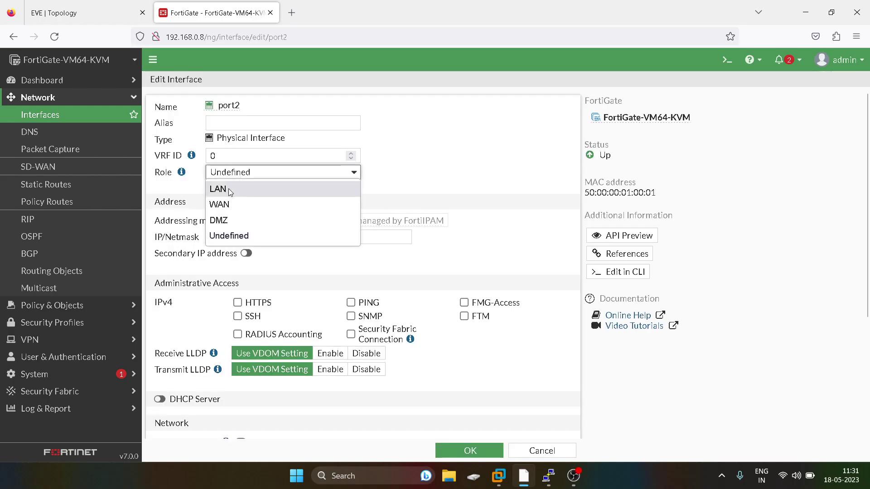
click(243, 188)
Give port2 the address 10.1.1.1/24 with HTTPS, SSH and PING access, and save it.
click(348, 237)
triple_click(350, 238)
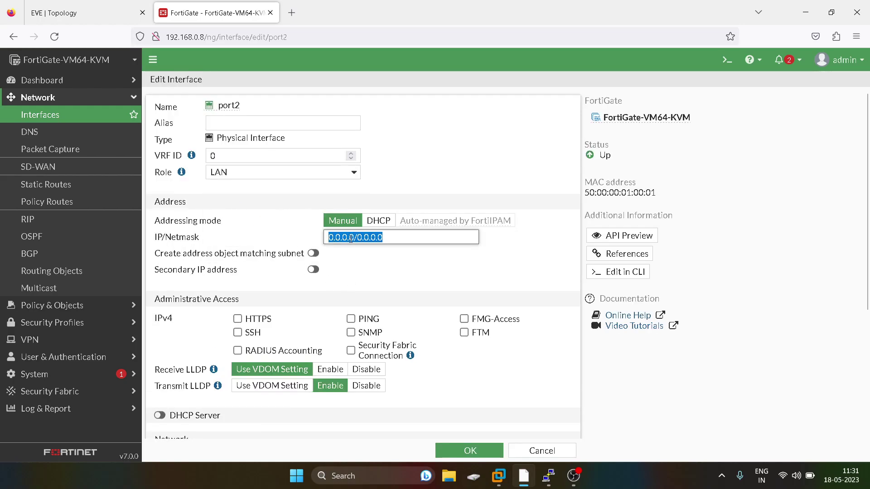
text(10.1.1.1/24)
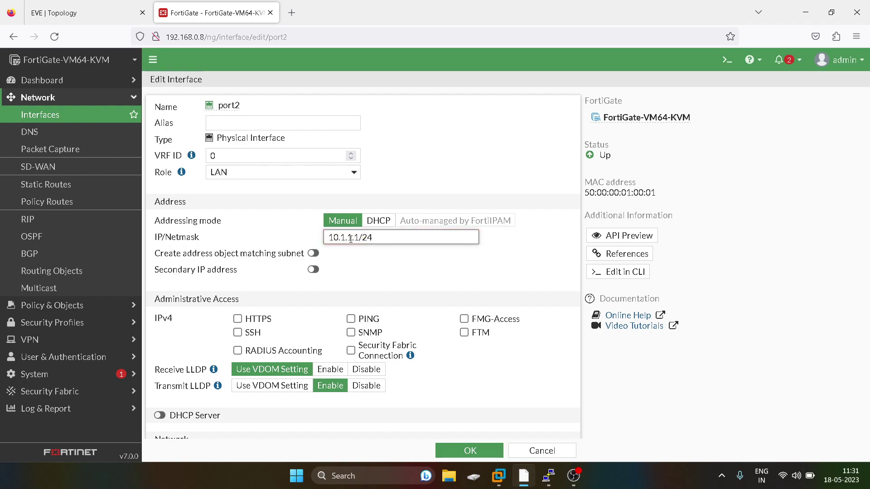
click(238, 319)
click(238, 332)
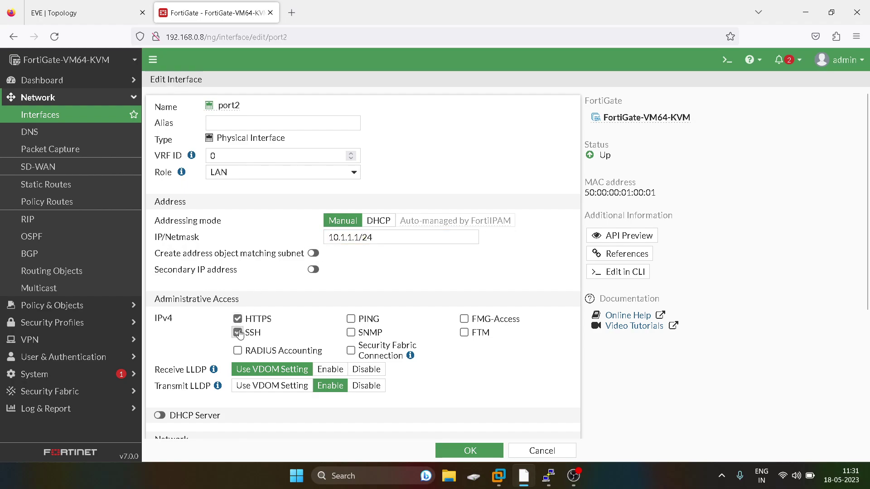
click(351, 319)
scroll(442, 363, down, 1)
scroll(442, 362, down, 3)
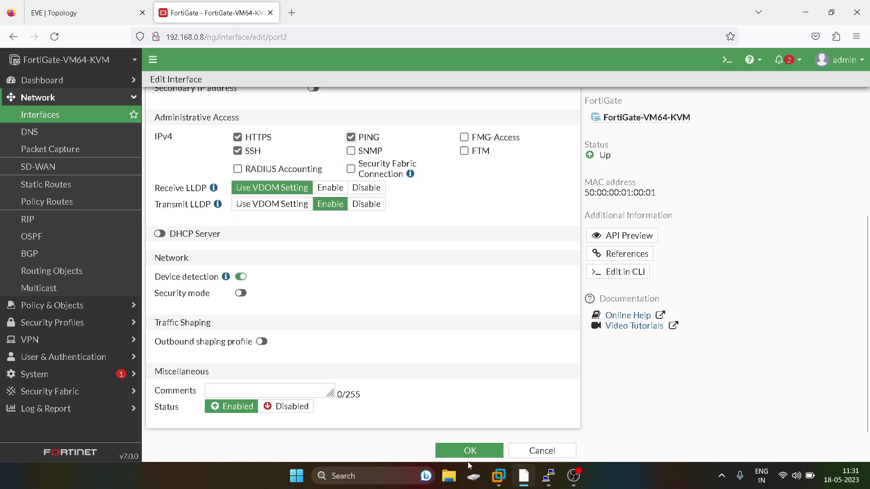
click(469, 453)
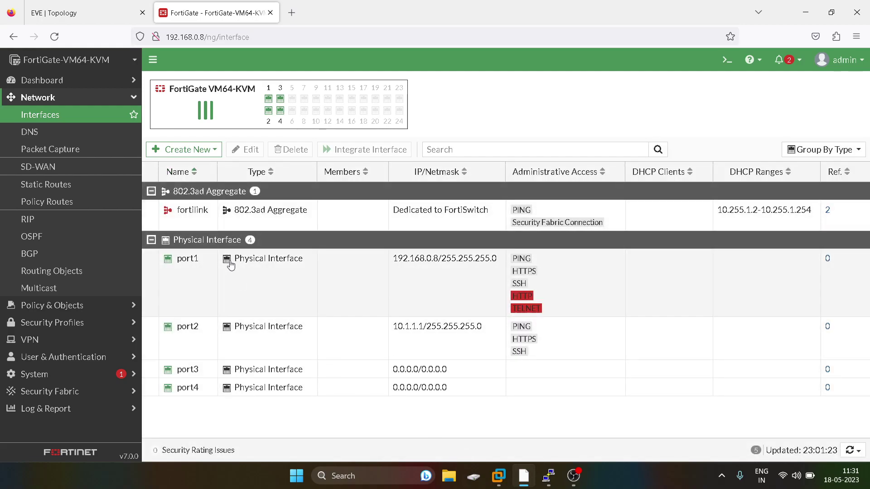
click(107, 97)
Create a new firewall policy named LAN_WAN from incoming port2 to outgoing port1.
click(91, 116)
click(47, 132)
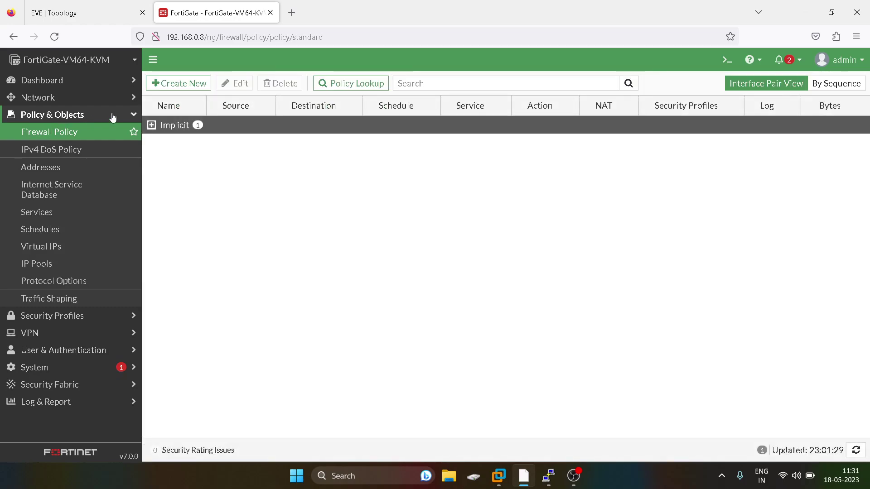
click(187, 85)
click(254, 113)
text(LAN_WAN)
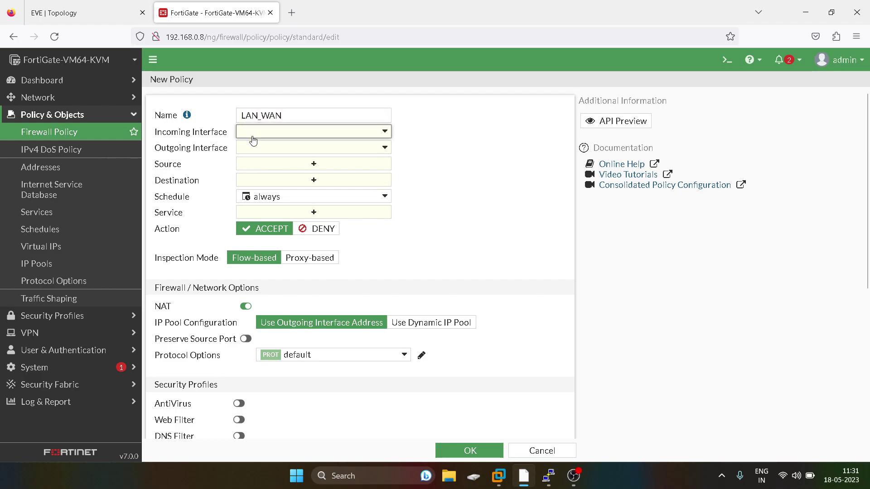
click(253, 136)
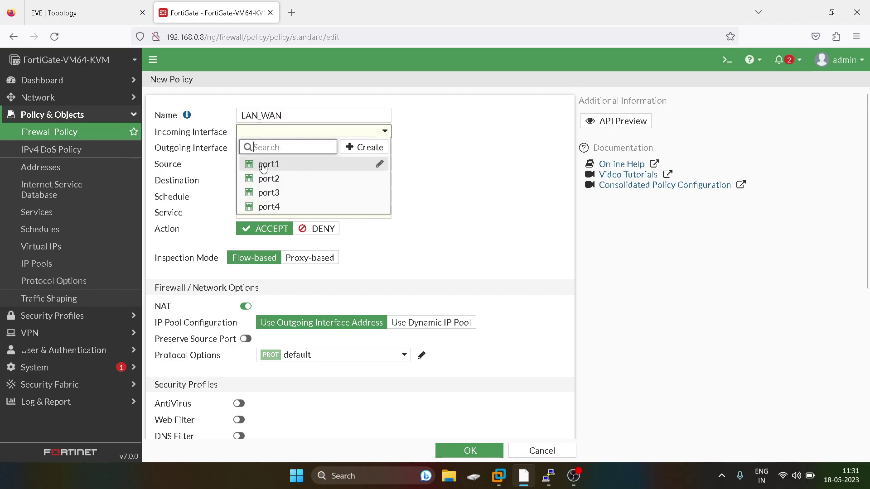
click(272, 176)
click(272, 147)
click(266, 181)
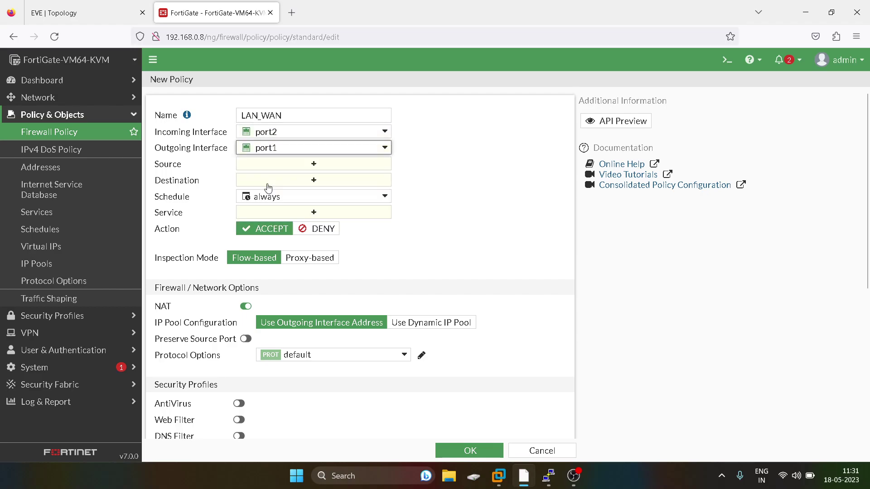
Set source and destination to all, service to ALL, and NAT to use a dynamic IP pool.
click(320, 163)
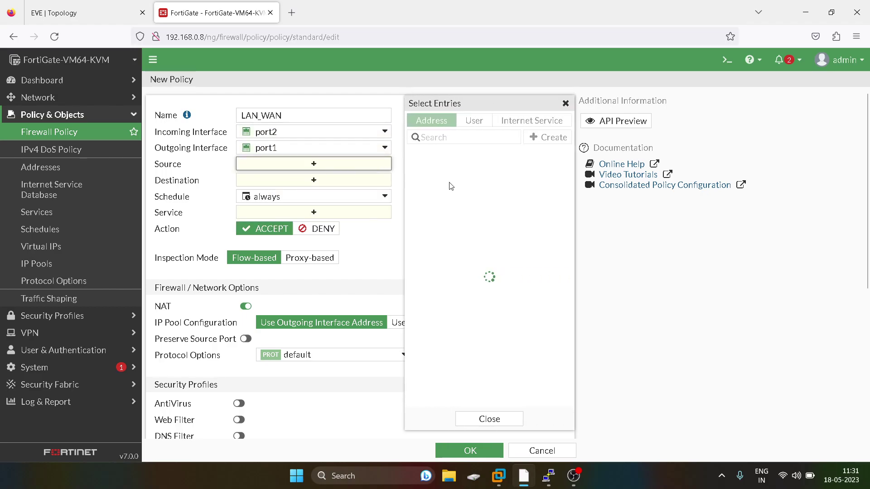
click(428, 170)
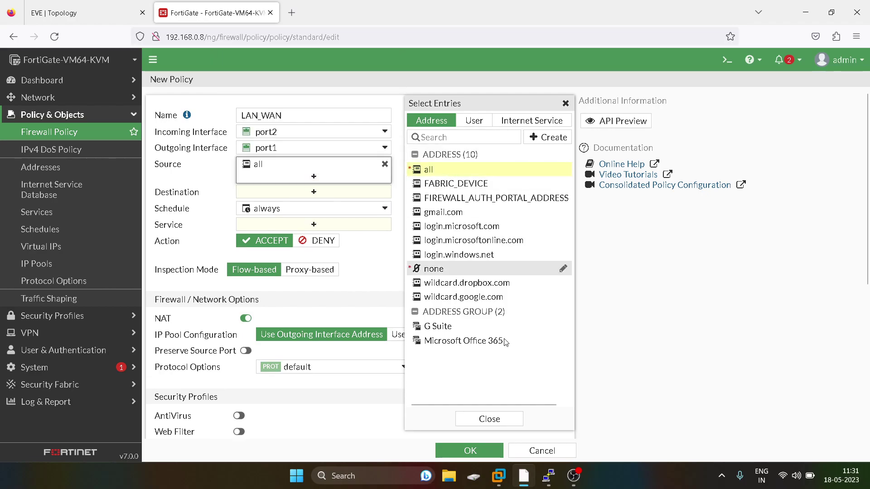
click(503, 421)
click(322, 192)
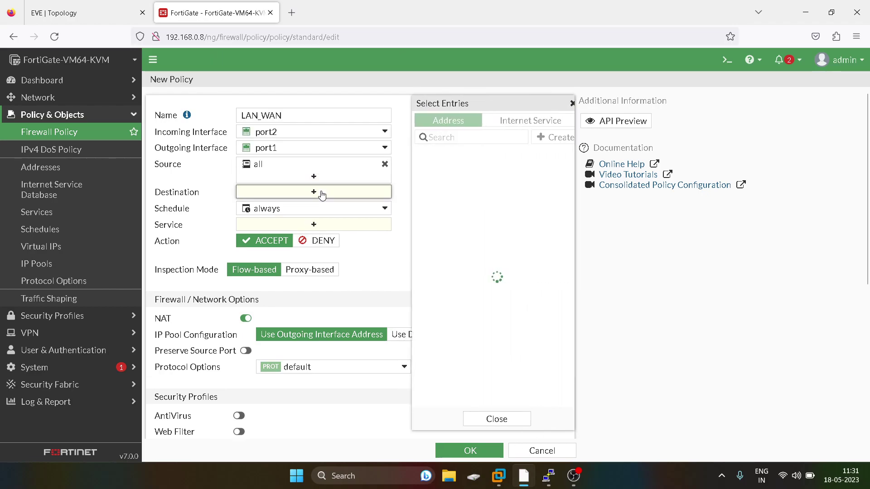
click(439, 173)
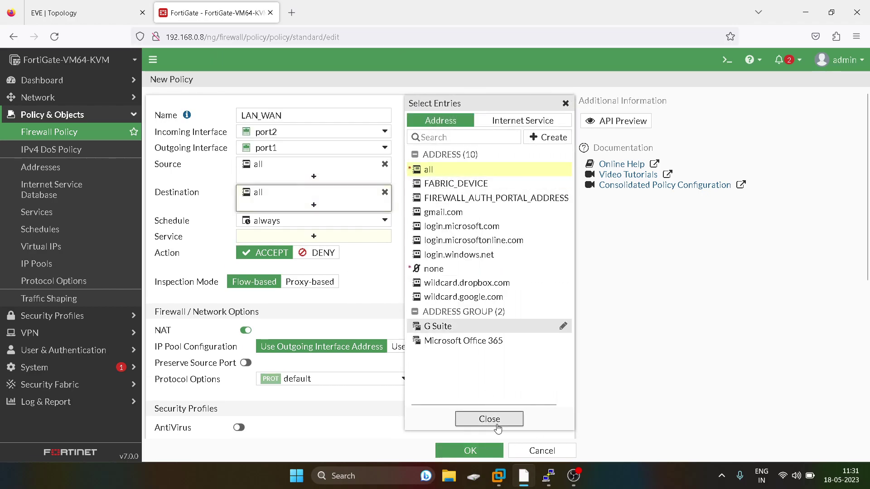
click(496, 421)
click(322, 236)
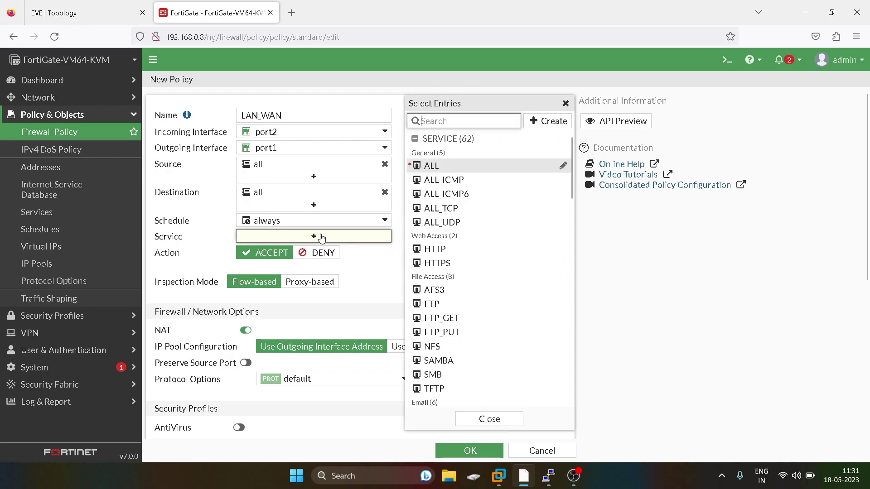
click(437, 170)
click(470, 417)
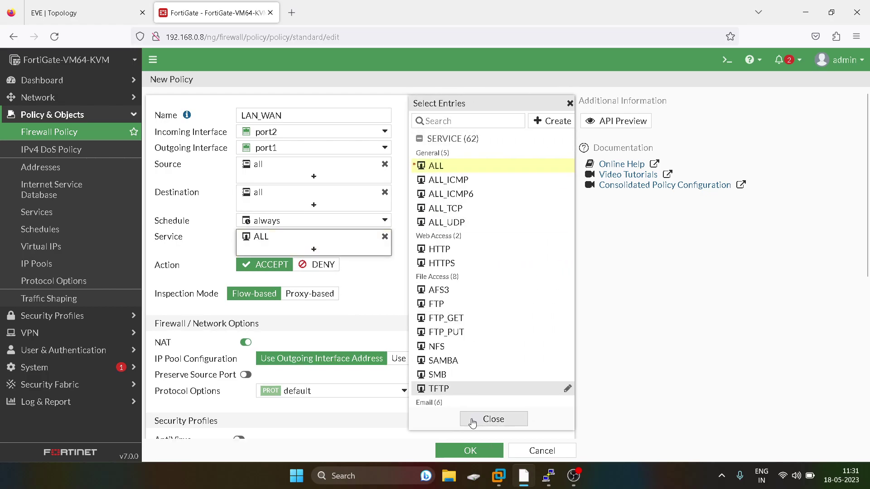
click(424, 367)
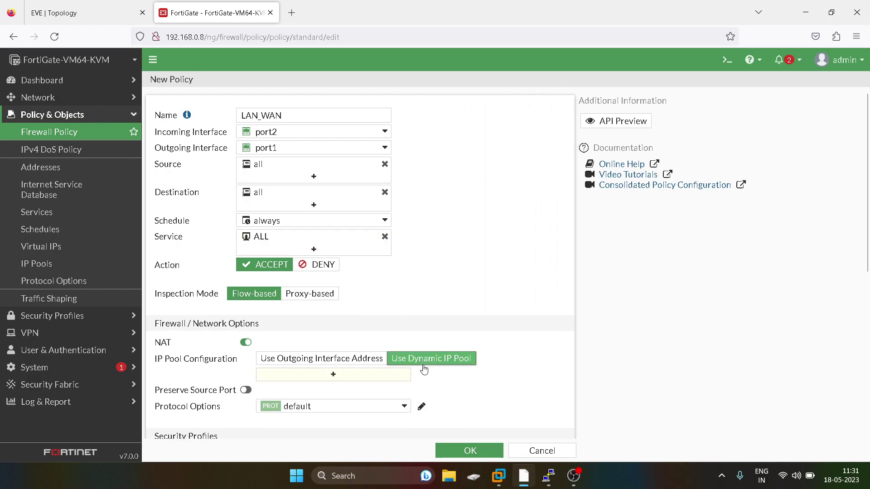
click(352, 374)
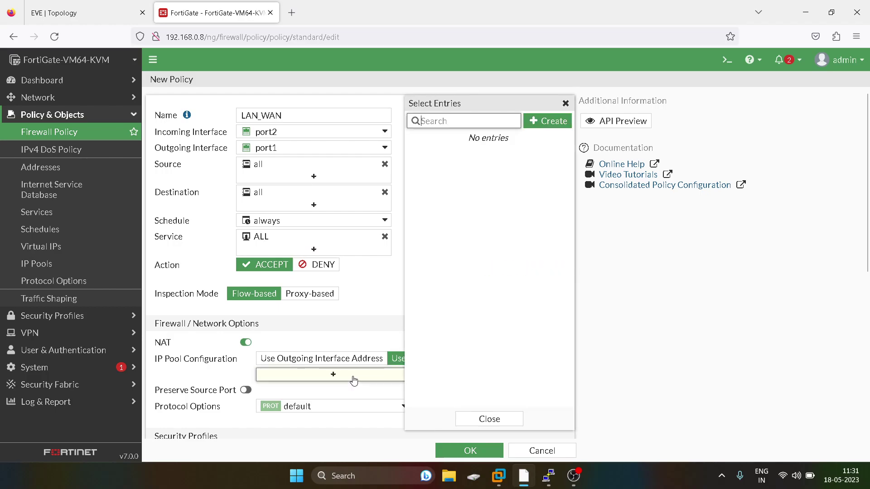
Define Fixed Port Range pool 'Test' with internal 10.1.1.2-10.1.1.2 and external 192.168.0.9-192.168.0.9.
click(550, 122)
click(477, 109)
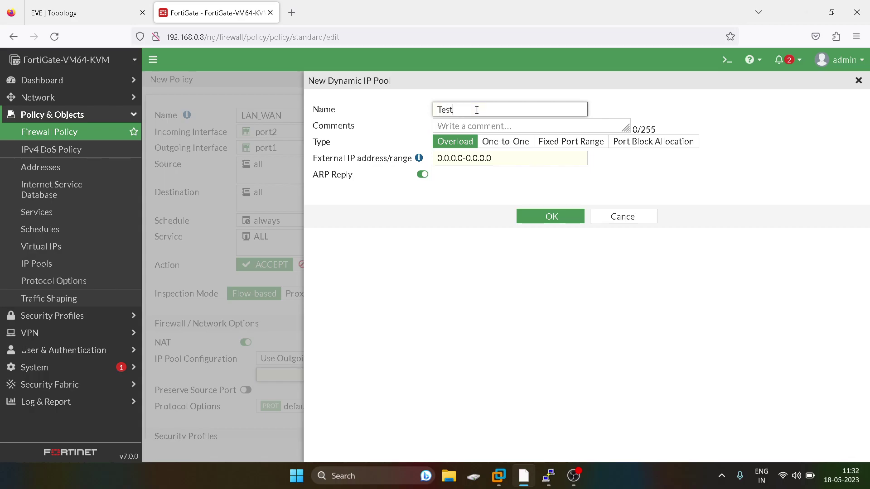
click(560, 143)
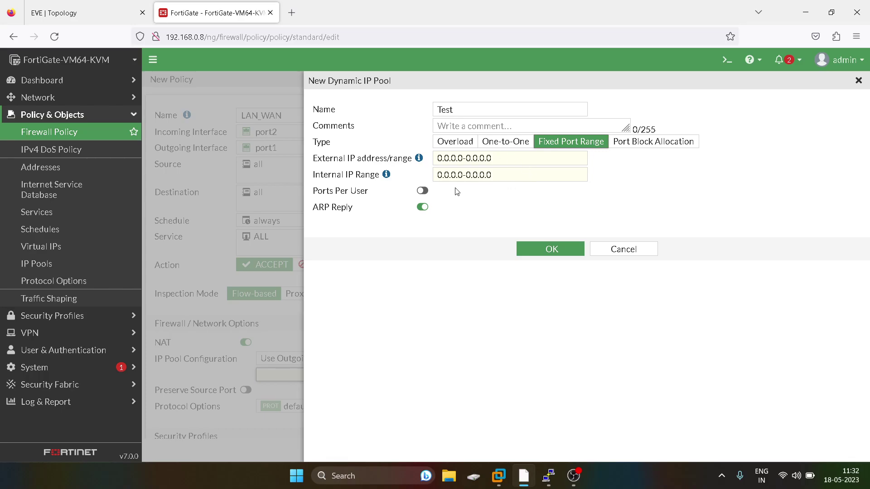
click(462, 174)
key(ctrl+a)
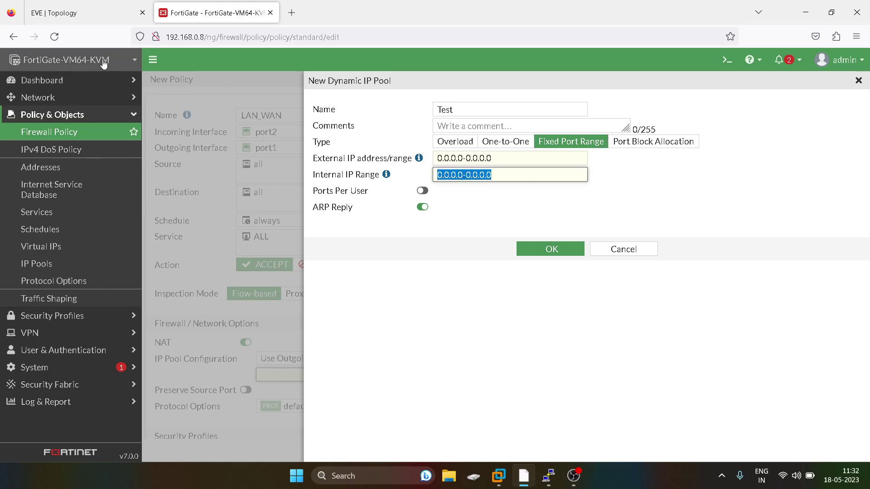
click(101, 12)
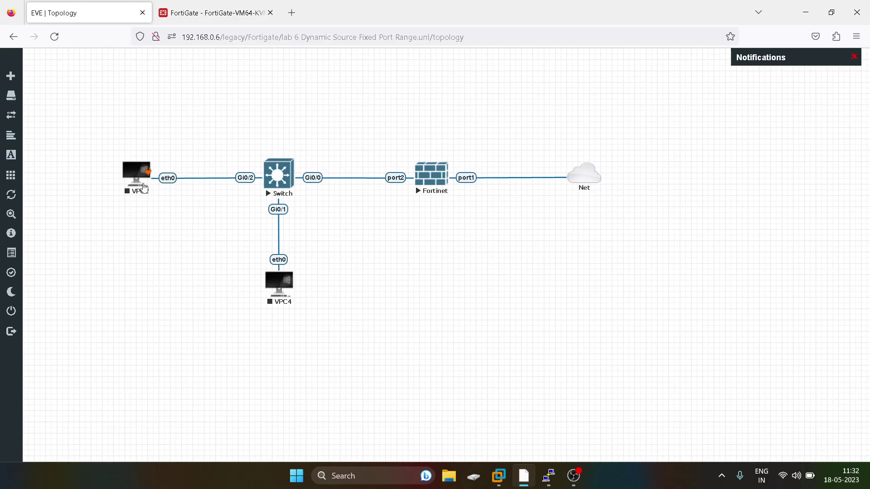
click(215, 13)
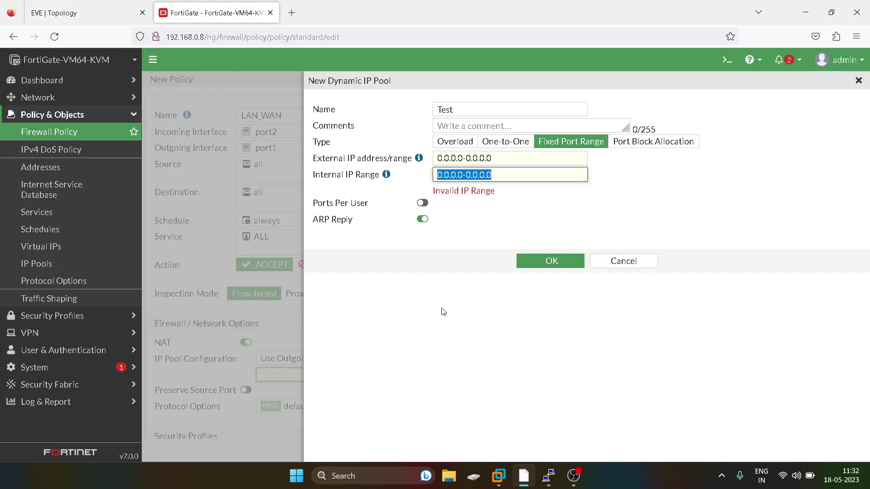
text(10.1.1.2-10)
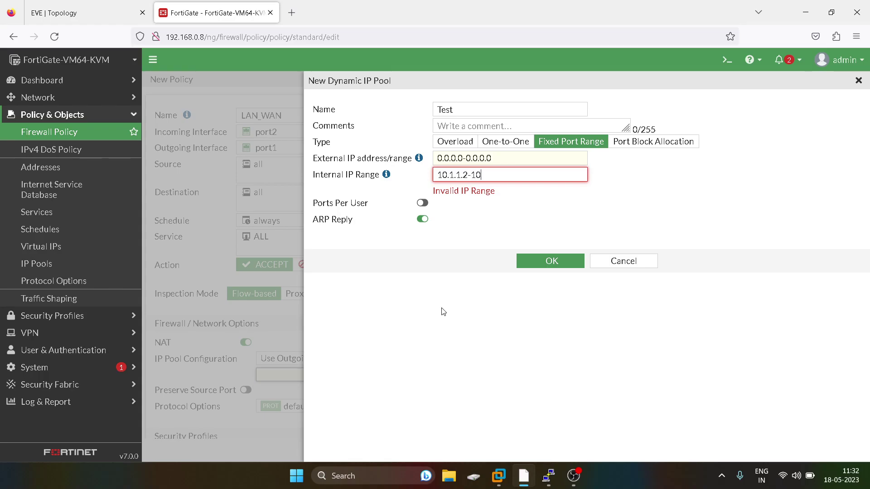
text(.1.1.2)
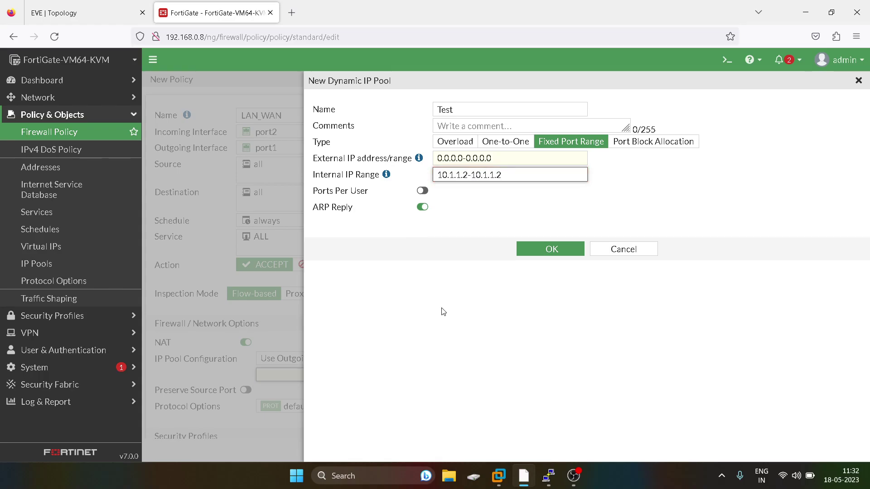
click(468, 161)
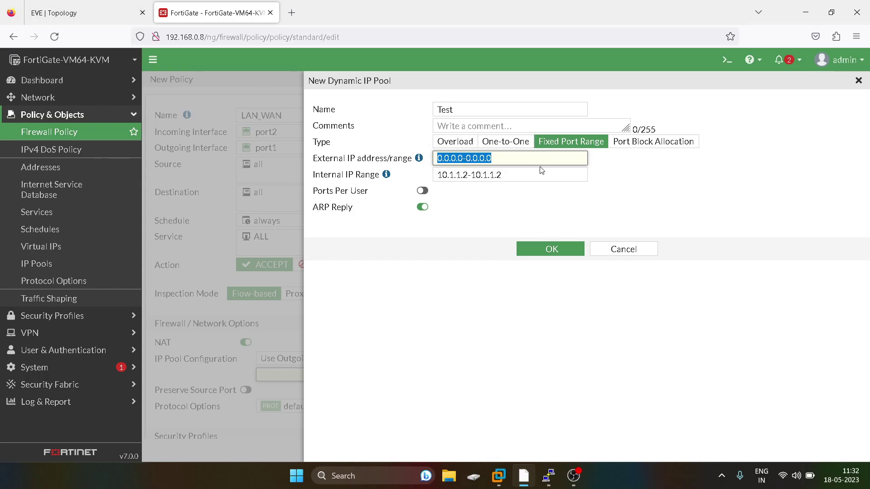
text(192.168)
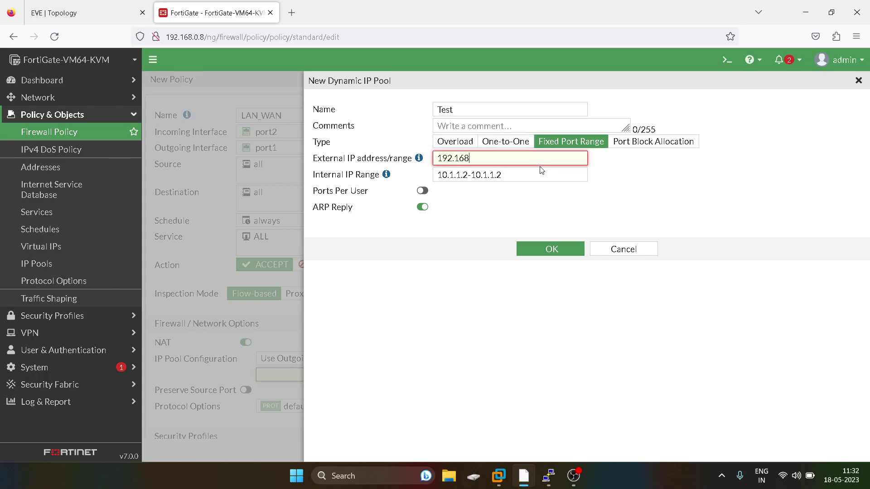
text(.0.9-192.168.0.9)
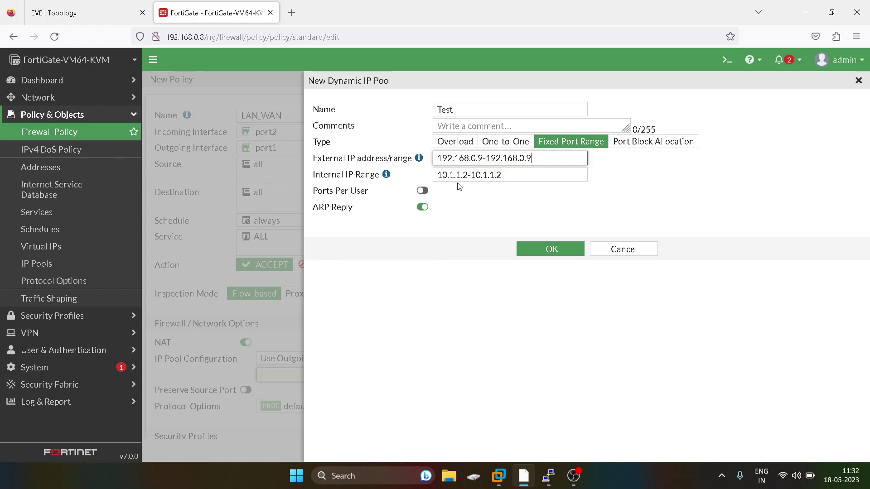
click(58, 15)
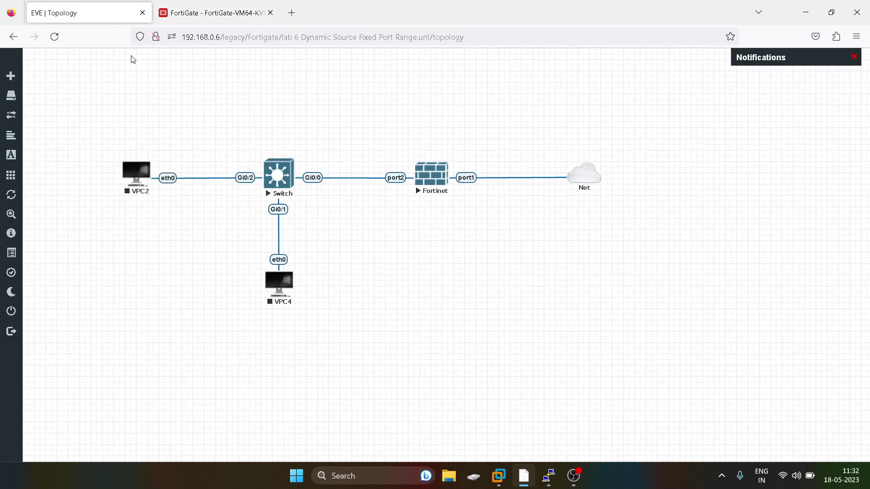
Start VPC2 and run 'ip 10.1.1.2/24 10.1.1.1' to set its address and gateway.
right_click(144, 171)
click(167, 190)
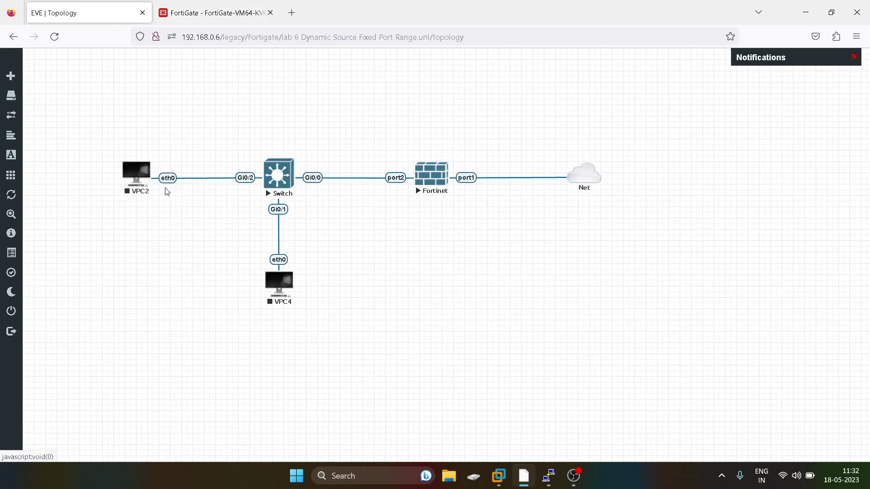
click(140, 171)
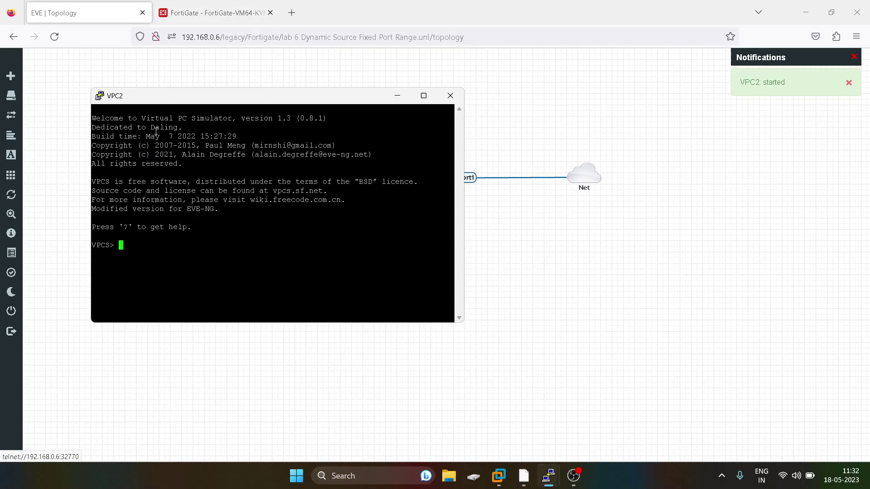
text(ip 1)
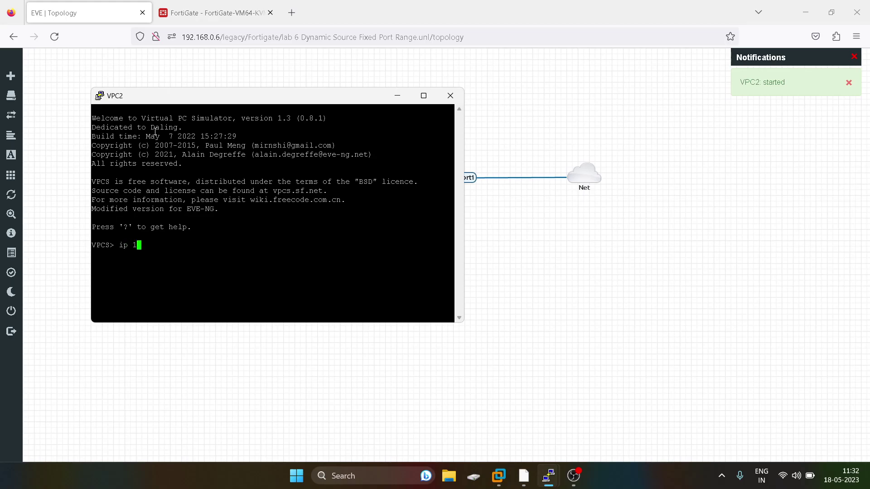
text(0.1.1.2/24 10.1.1.1)
key(Return)
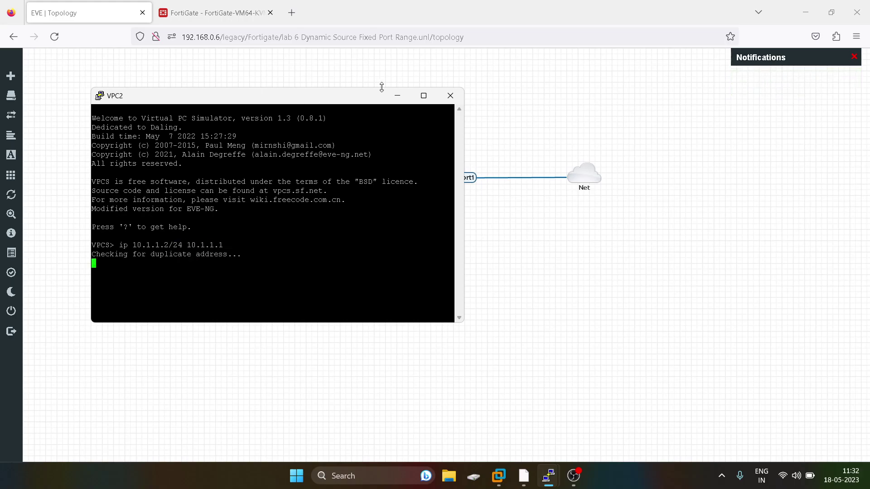
click(397, 95)
click(167, 13)
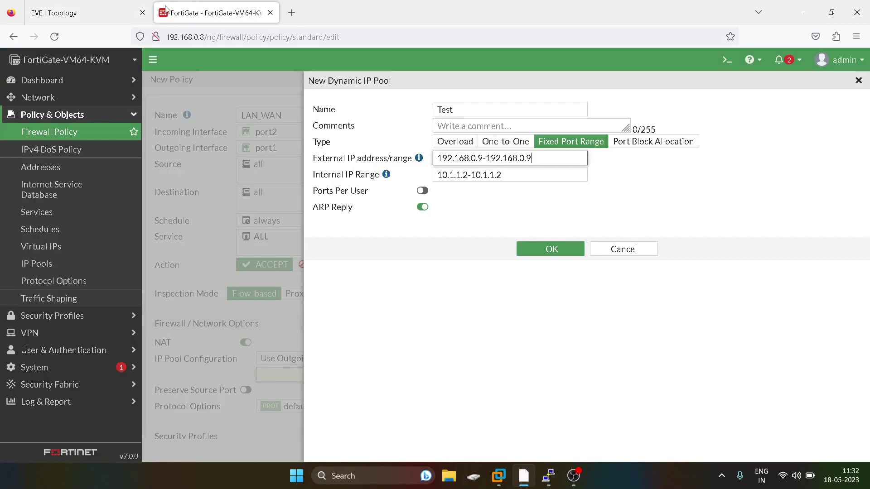
Save the Test pool, select it as LAN_WAN's NAT pool, and save the policy.
click(552, 249)
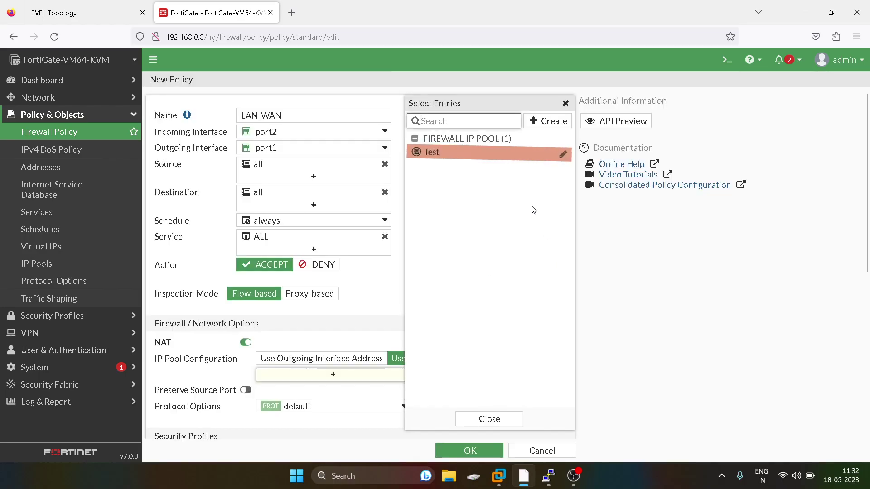
click(480, 154)
click(489, 418)
scroll(544, 345, down, 1)
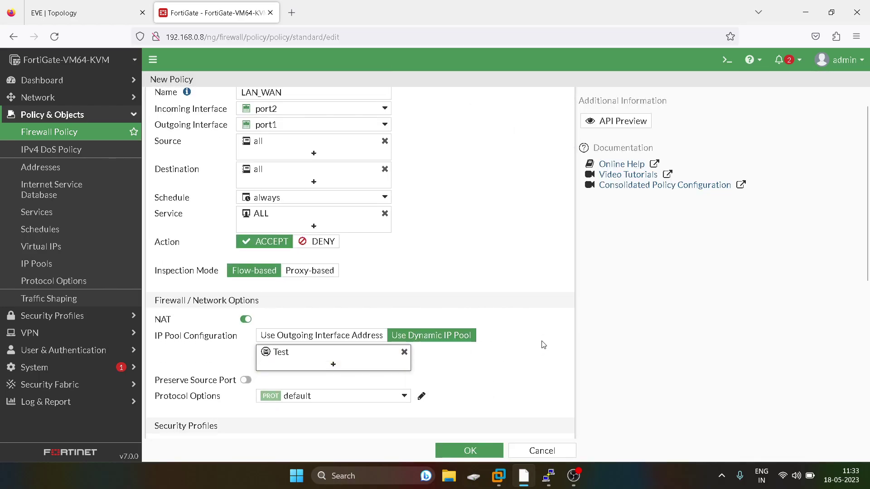
scroll(543, 345, down, 5)
click(475, 450)
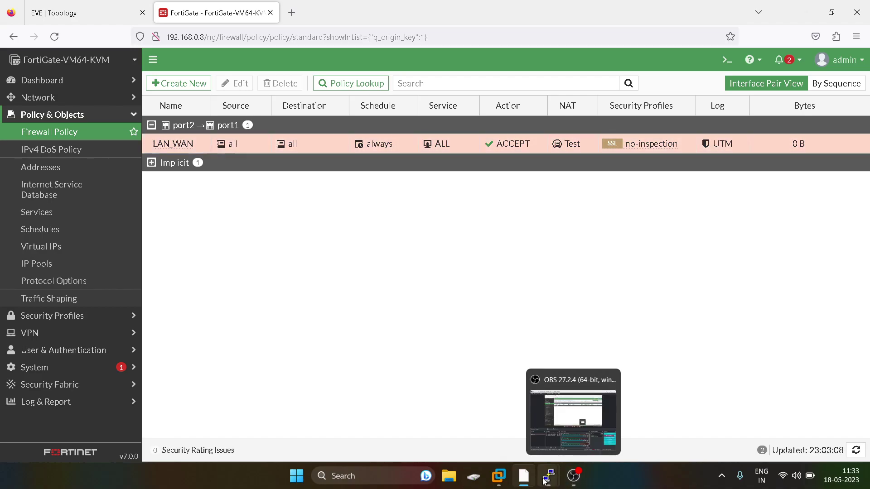
Ping 8.8.8.8 from the VPC2 console and confirm replies arrive.
mouse_move(549, 476)
click(646, 424)
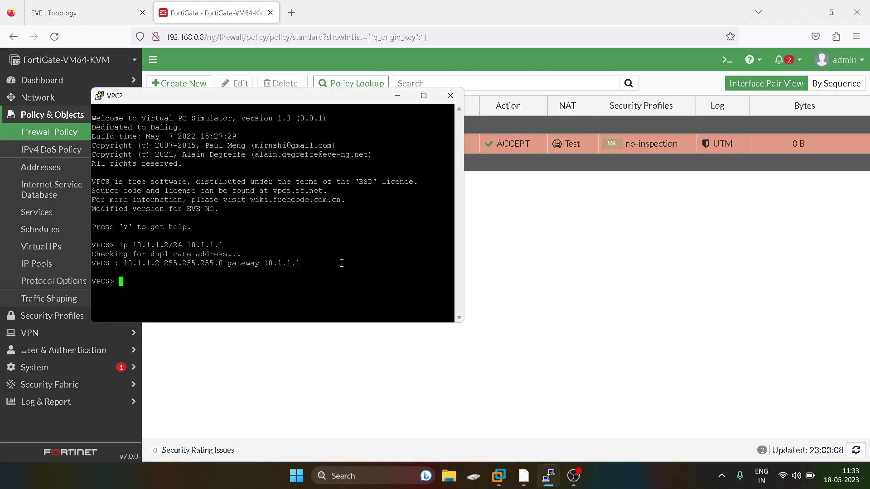
text(ping 8.8.8.8)
key(Return)
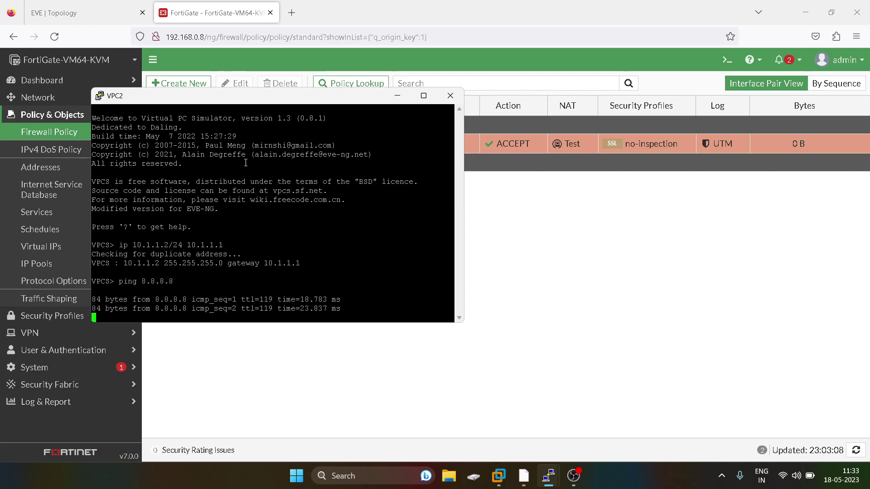
click(397, 95)
mouse_move(548, 476)
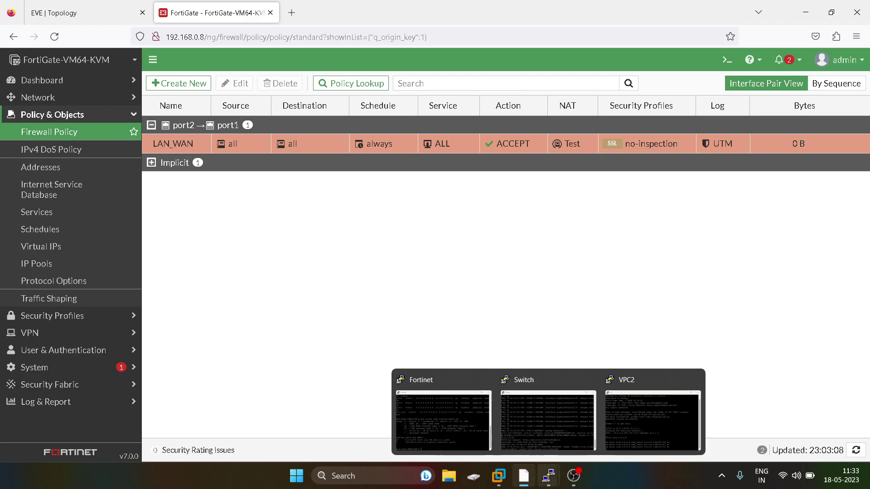
click(457, 407)
Run 'get system session list' in the maximized FortiGate console to confirm the 192.168.0.9 translation.
click(351, 23)
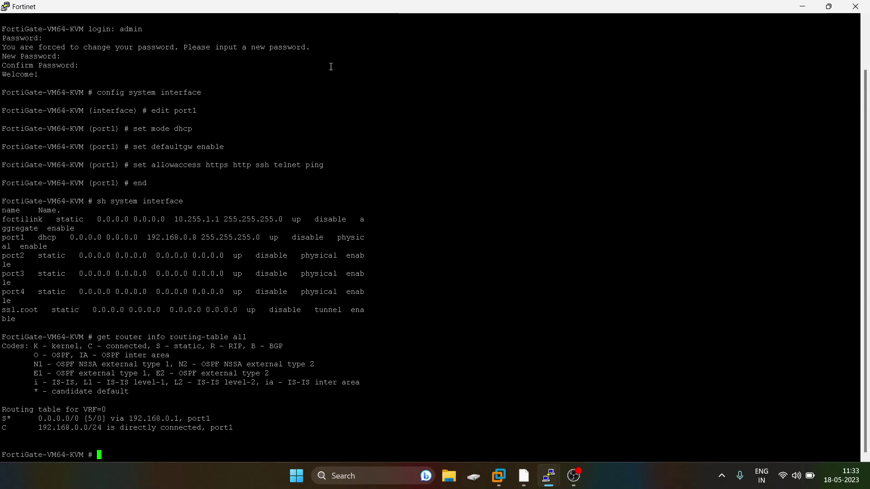
text(get system session list)
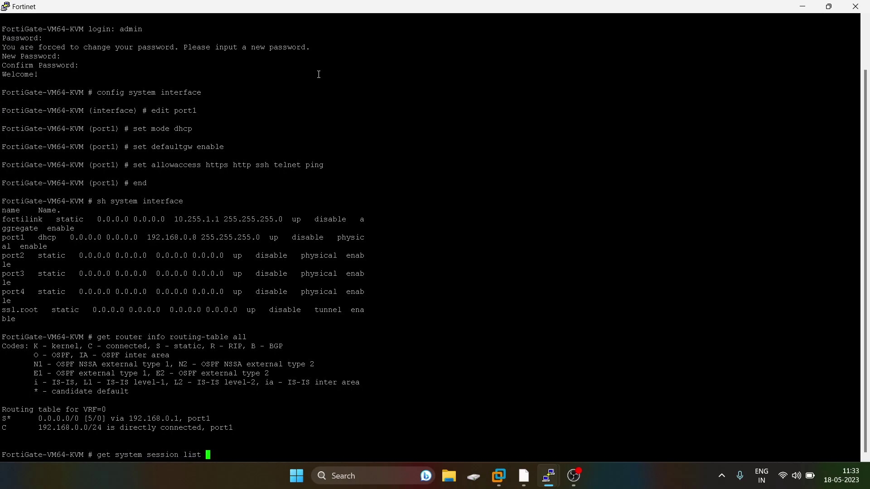
key(Return)
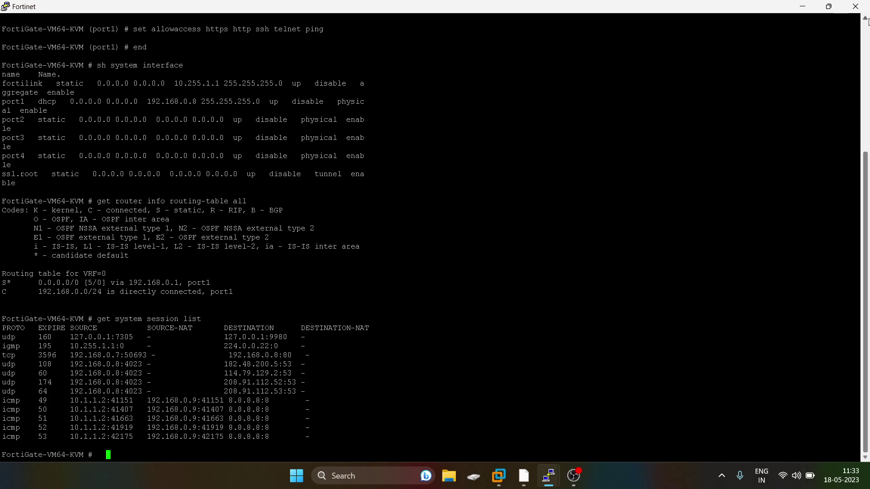
click(803, 7)
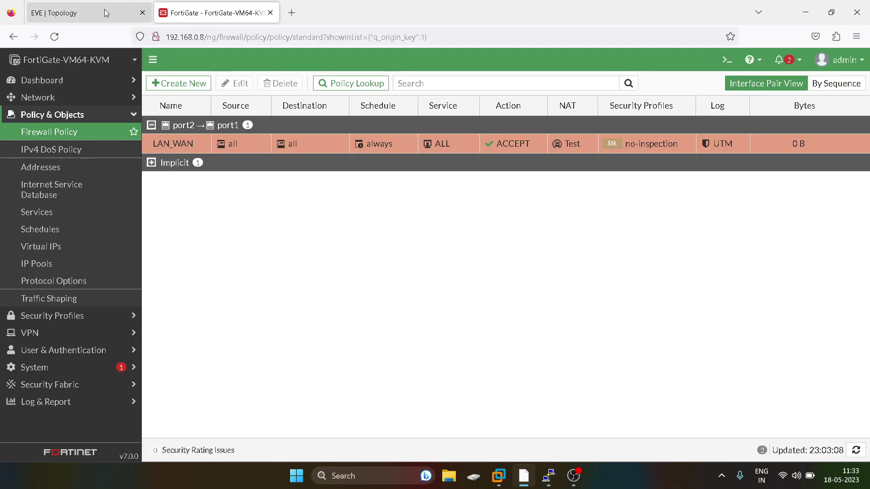
Start VPC4 and run 'ip 10.1.1.3/24 10.1.1.1' to set its address and gateway.
click(76, 15)
right_click(270, 285)
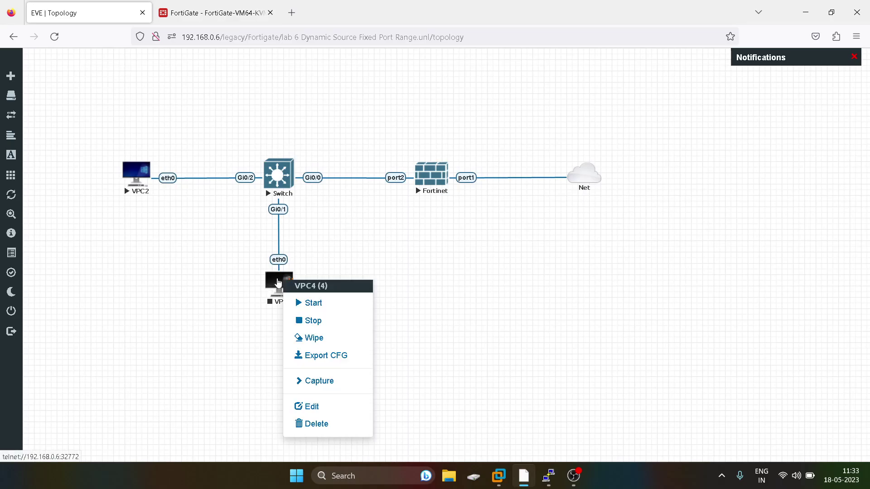
click(310, 301)
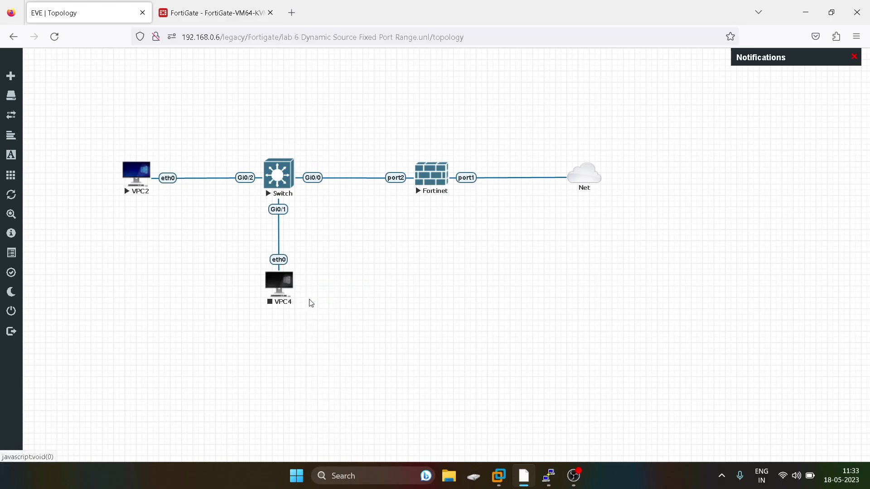
click(283, 281)
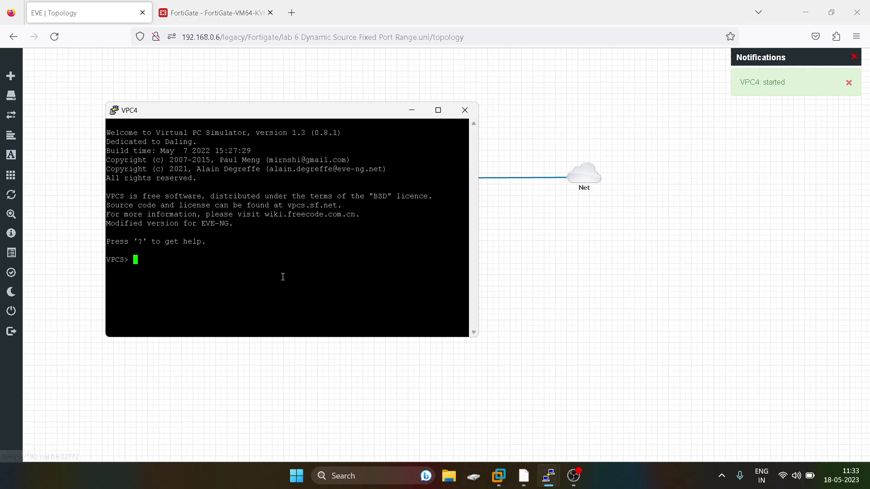
text(ip 10.1.1.3/24 10.1.1.1)
key(Return)
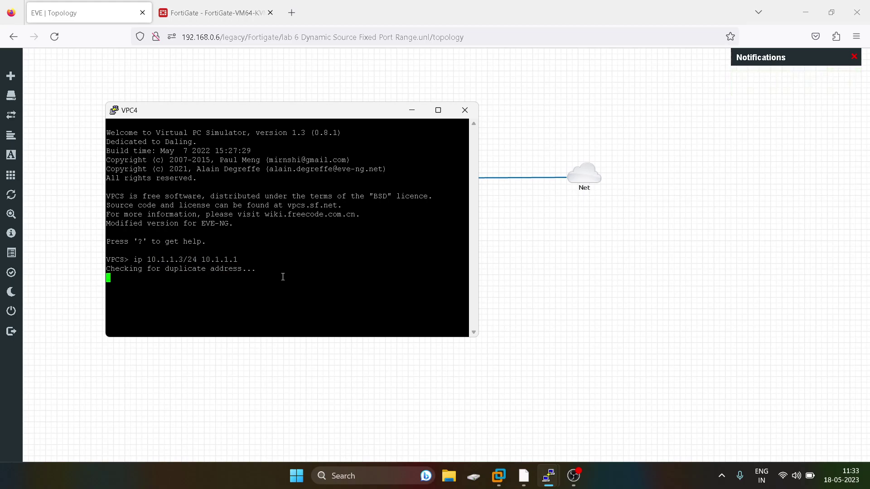
Ping 8.8.8.8 from VPC4.
text(ping 8.8.8.8)
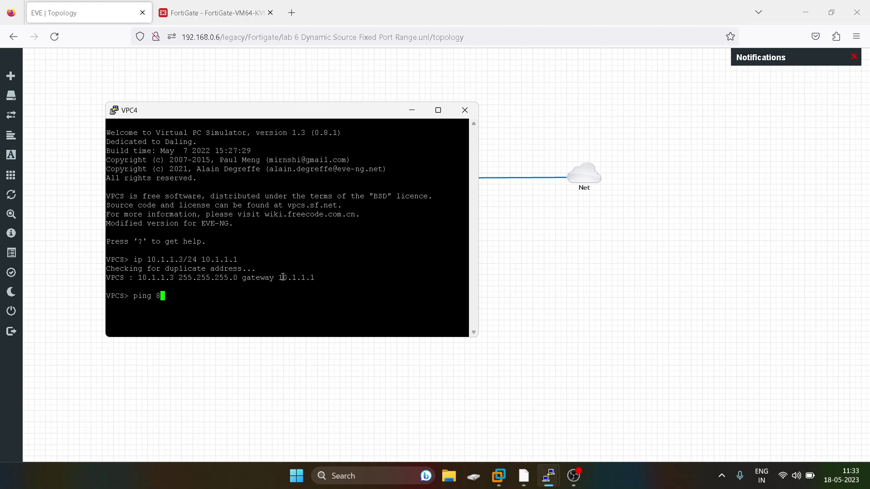
key(Return)
click(216, 4)
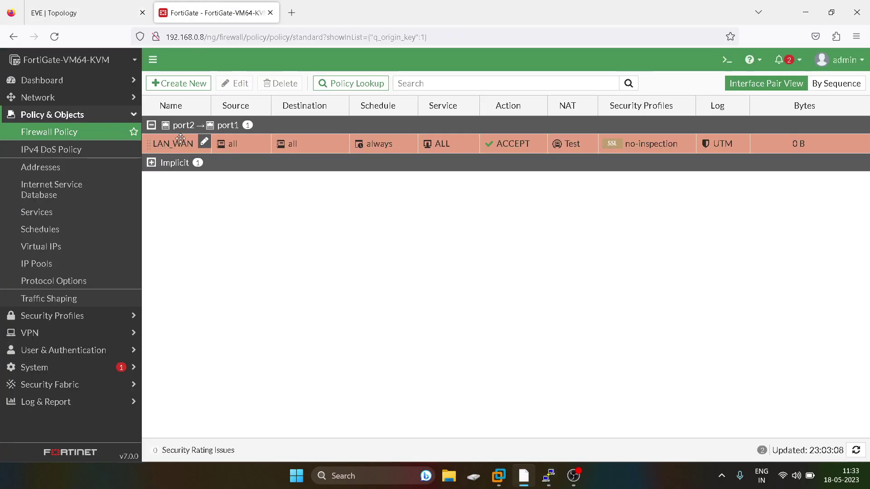
click(201, 144)
Open the LAN_WAN policy and edit its Test IP pool.
click(223, 86)
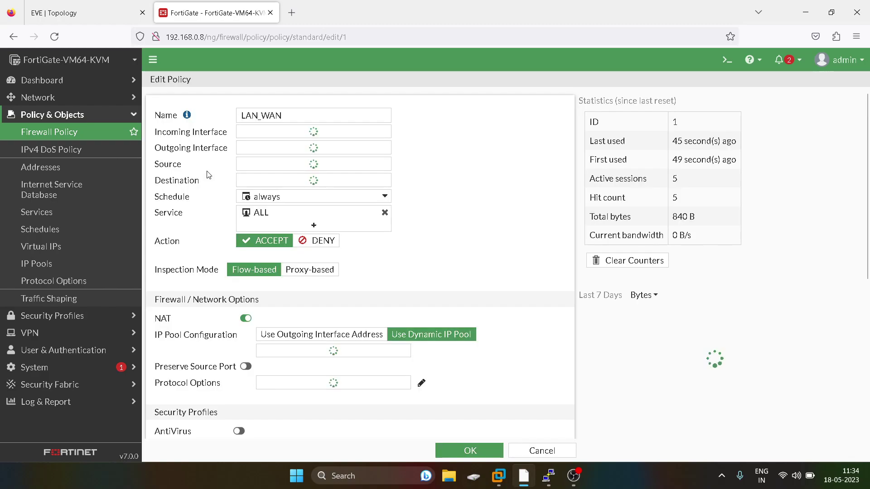
click(295, 380)
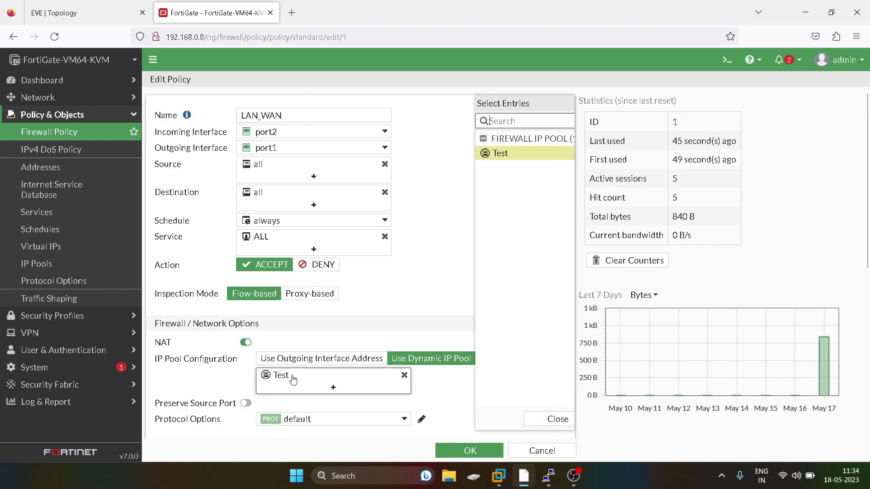
click(563, 154)
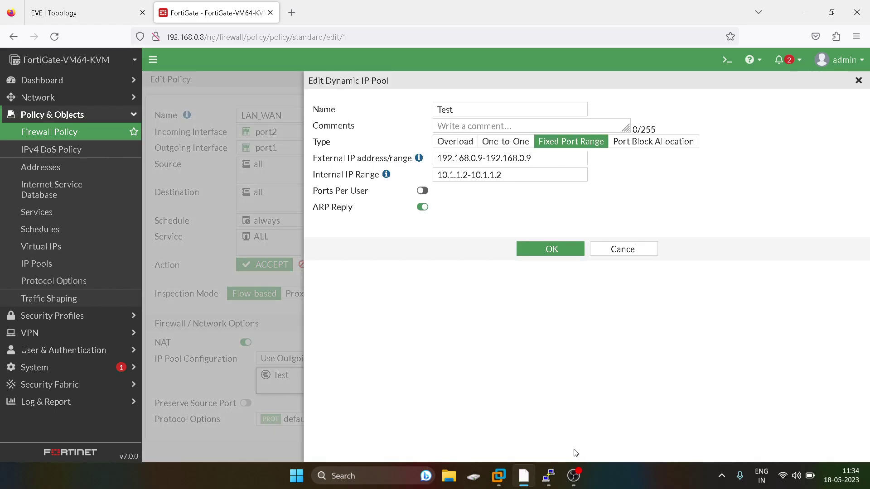
Rerun VPC4's ping as a continuous 'ping 8.8.8.8 -t'.
mouse_move(549, 475)
click(690, 414)
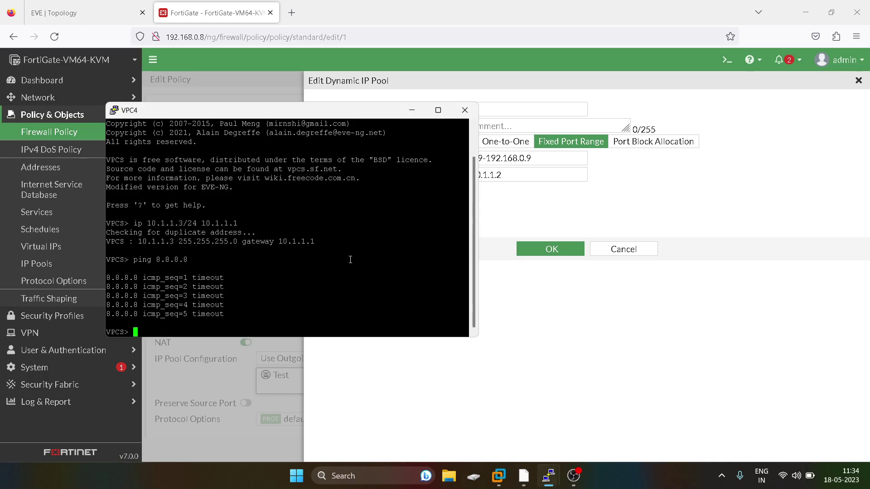
key(Up)
text(-t)
key(Return)
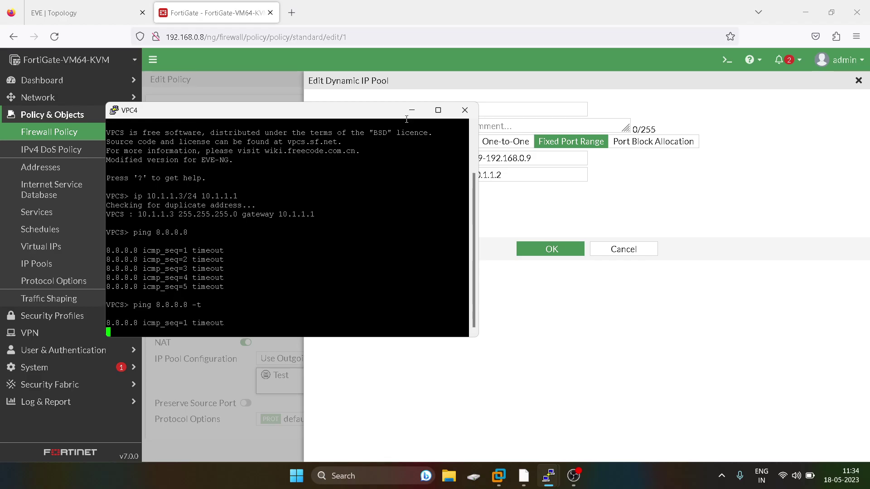
click(412, 110)
Extend the Test pool's internal range to 10.1.1.2-10.1.1.3 and save the pool.
click(506, 178)
key(BackSpace)
text(3)
click(557, 248)
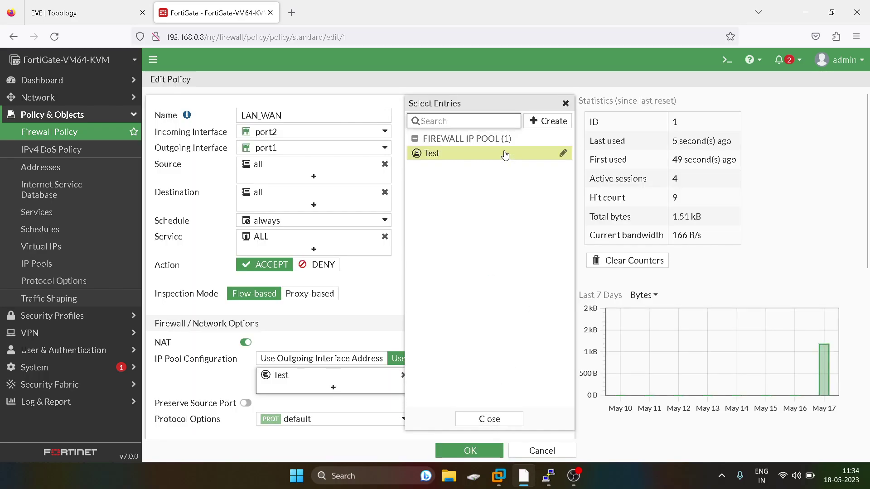
Reselect Test as the policy's IP pool and save LAN_WAN.
click(505, 155)
click(505, 155)
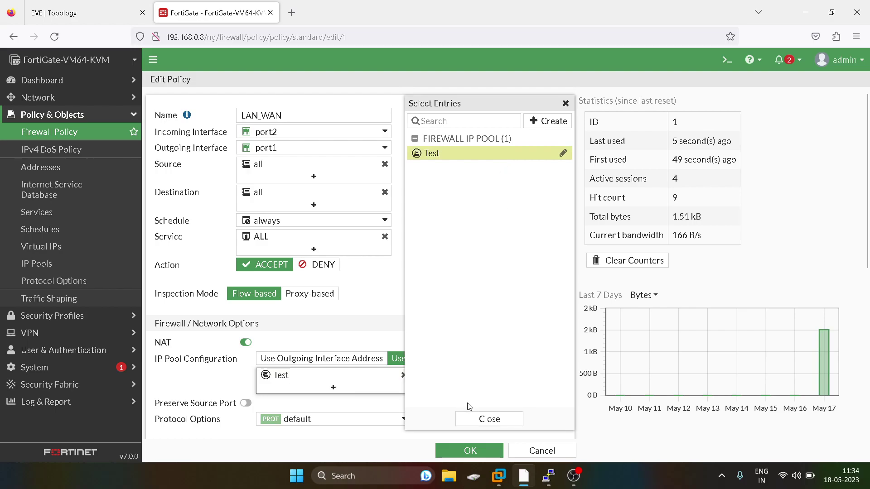
click(481, 417)
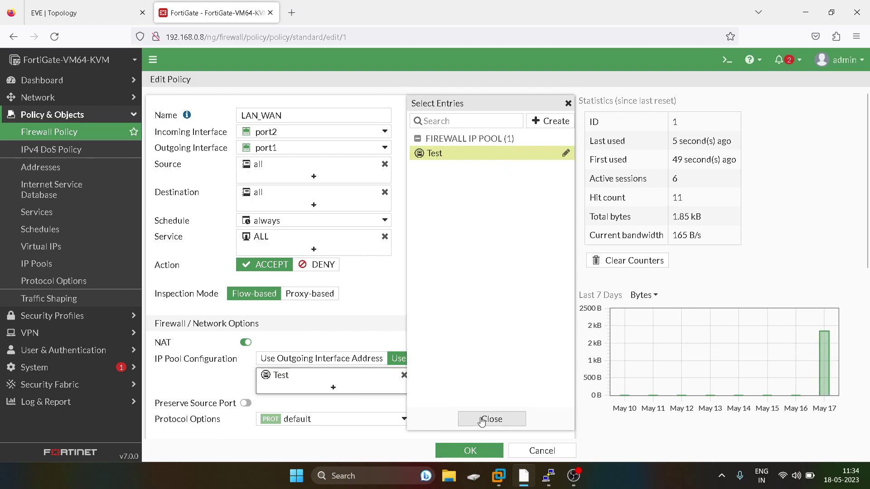
click(470, 452)
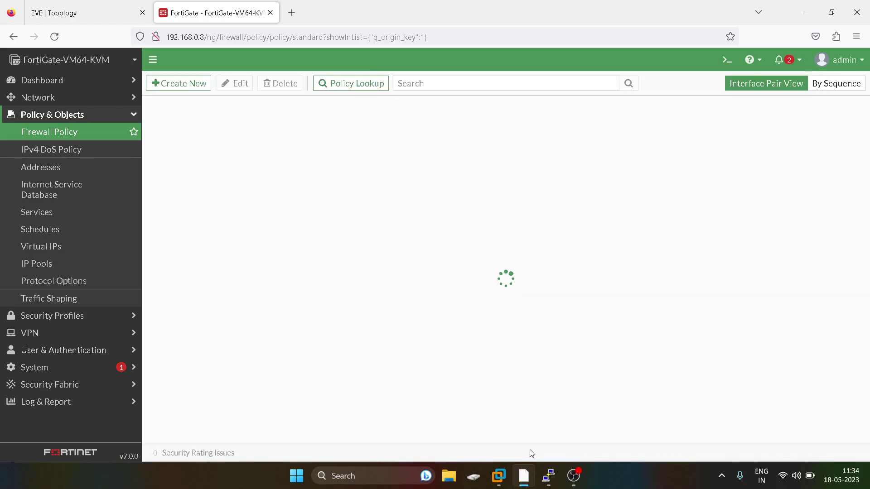
Stop VPC4's continuous ping to 8.8.8.8 with Ctrl+C.
mouse_move(553, 485)
click(683, 430)
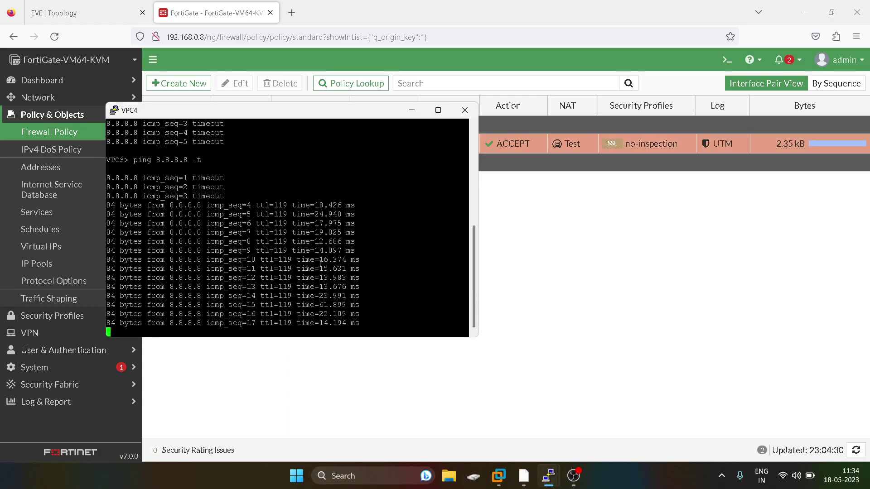
click(540, 266)
mouse_move(549, 481)
click(670, 426)
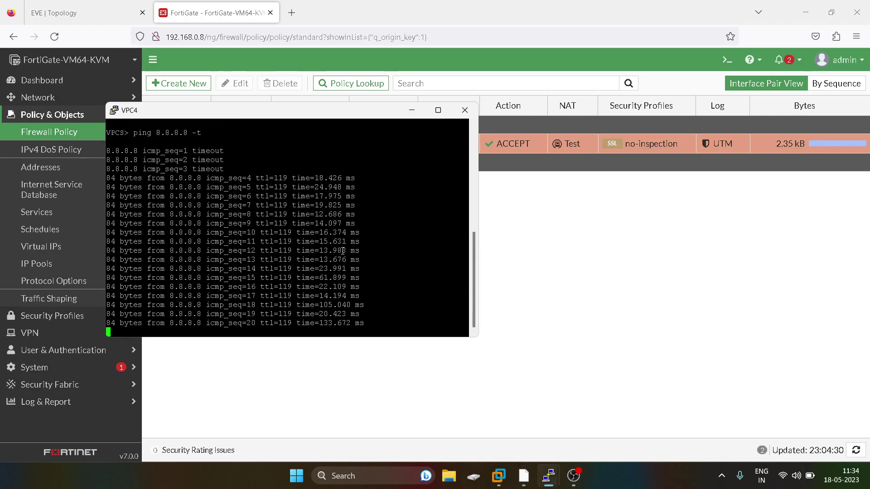
key(ctrl+c)
scroll(353, 250, up, 8)
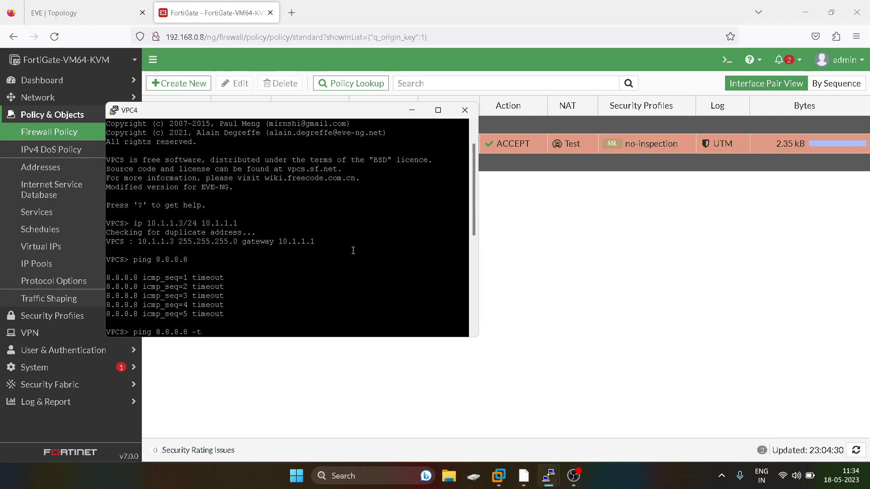
scroll(353, 251, down, 4)
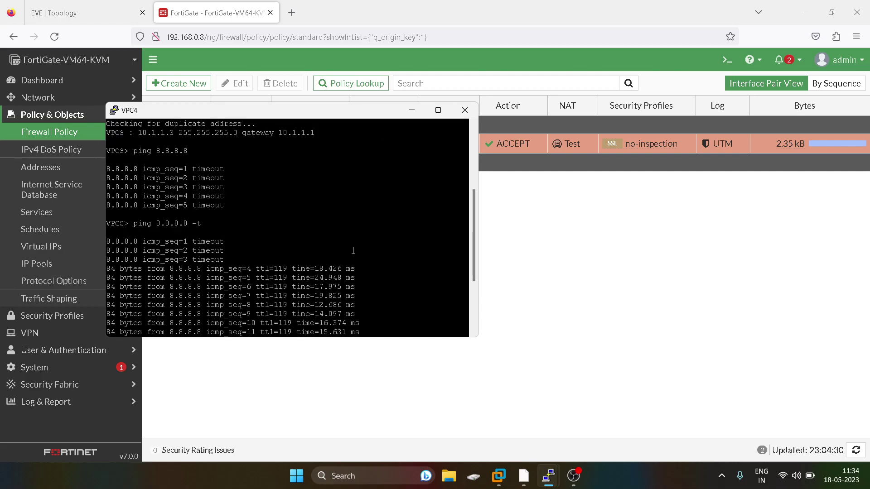
scroll(353, 251, up, 8)
Rerun 'get system session list' in the FortiGate console to confirm 10.1.1.3 maps to 192.168.0.9.
click(588, 339)
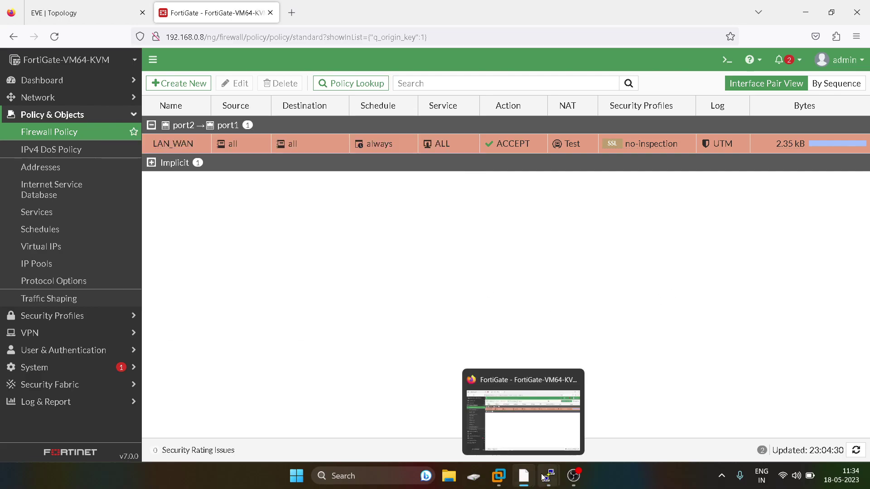
mouse_move(526, 474)
click(387, 428)
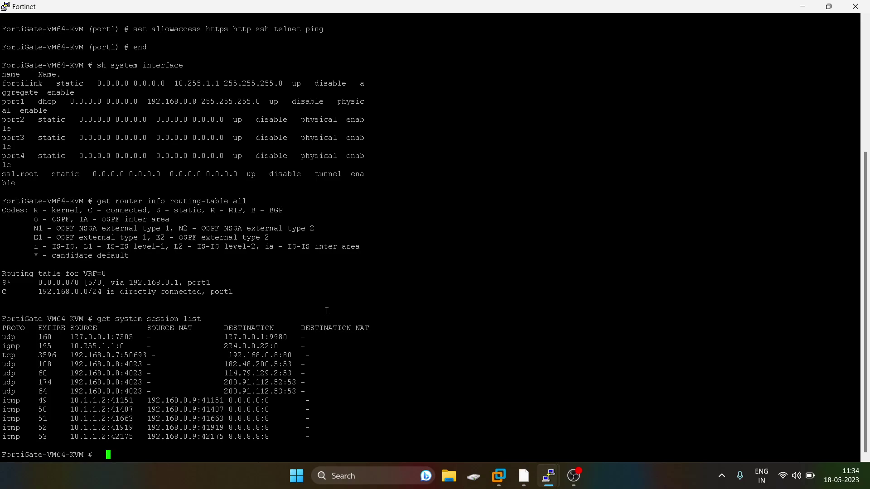
key(Up)
key(Return)
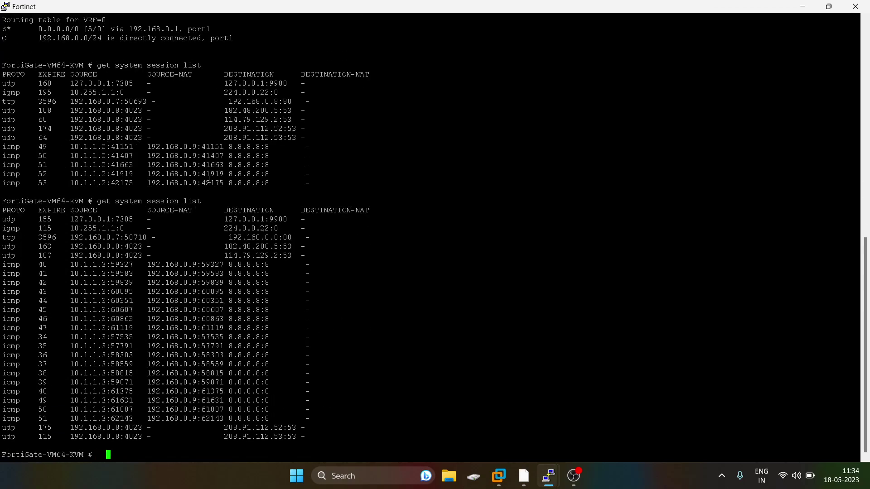
click(802, 7)
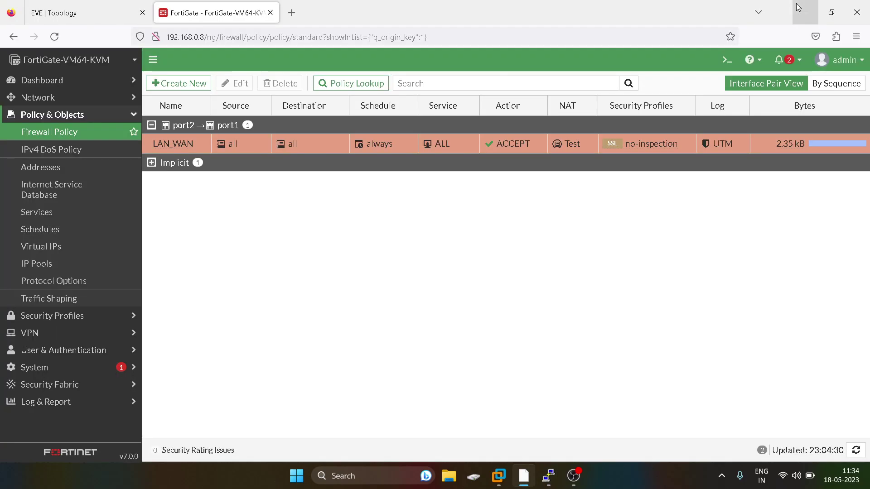
Open the Test IP pool's settings from the LAN_WAN policy, then view the EVE lab topology.
click(179, 143)
click(245, 85)
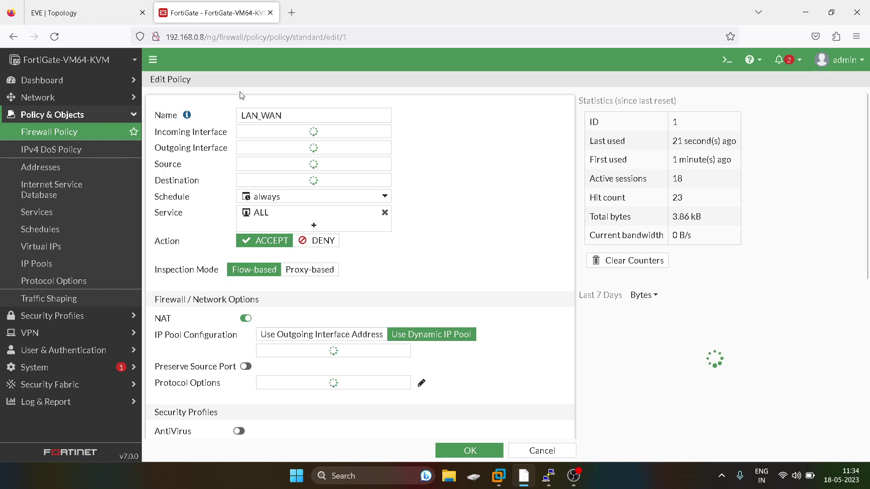
click(283, 376)
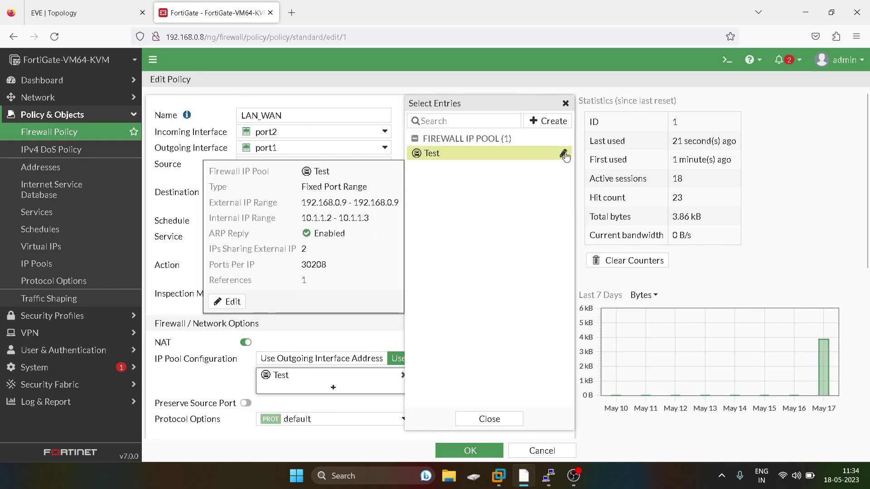
click(564, 154)
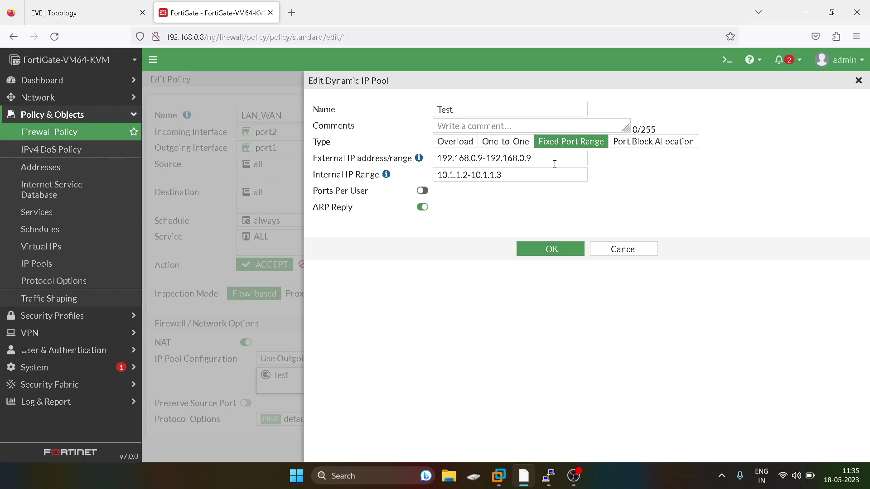
click(68, 13)
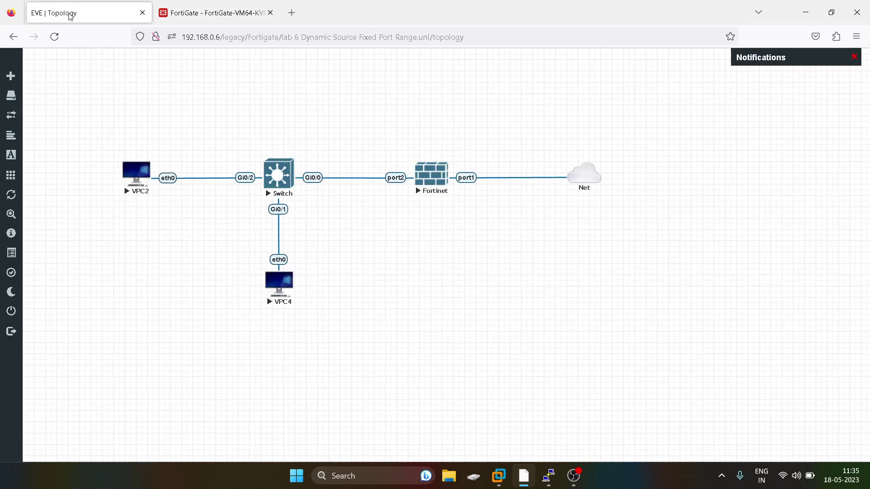
click(190, 13)
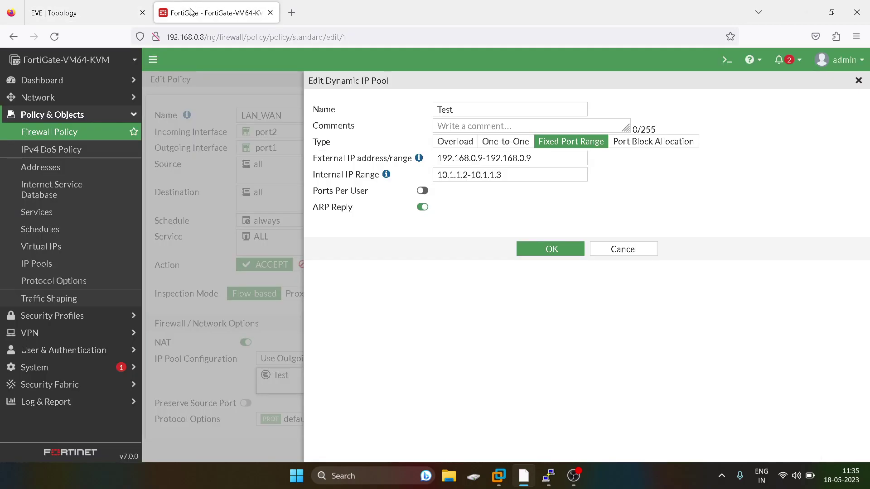
click(538, 160)
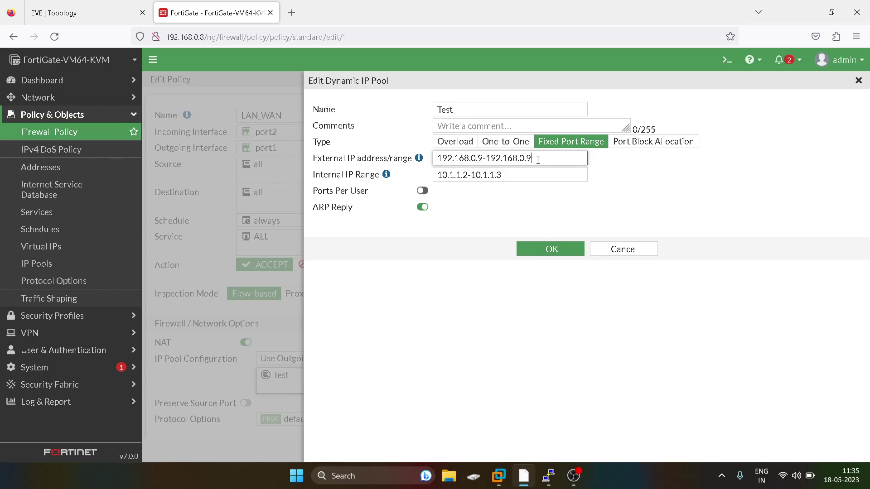
click(93, 18)
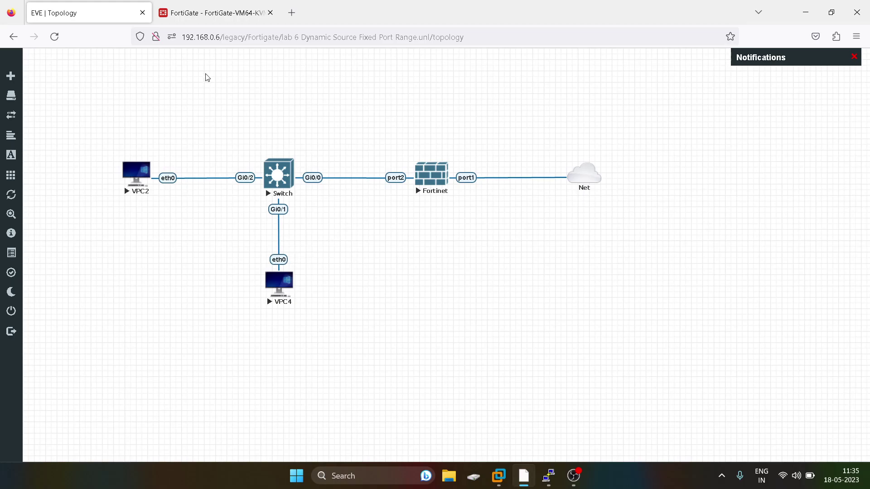
click(208, 13)
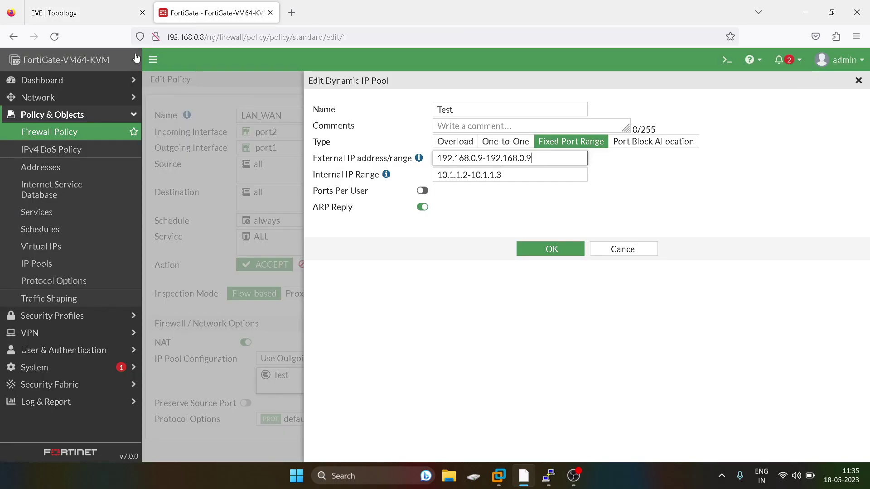
click(77, 12)
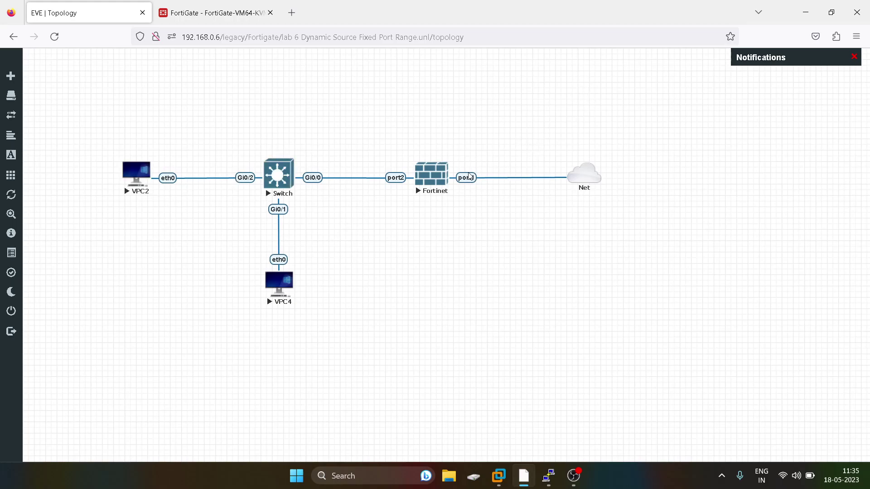
click(217, 21)
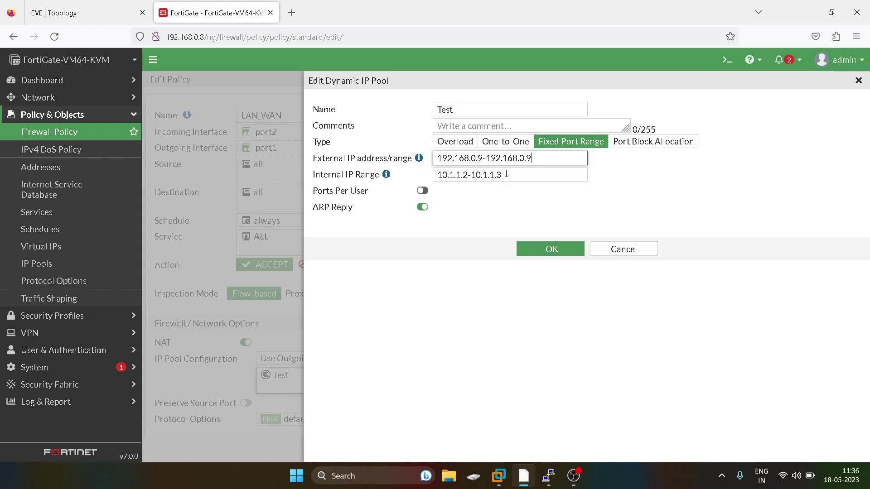
click(121, 13)
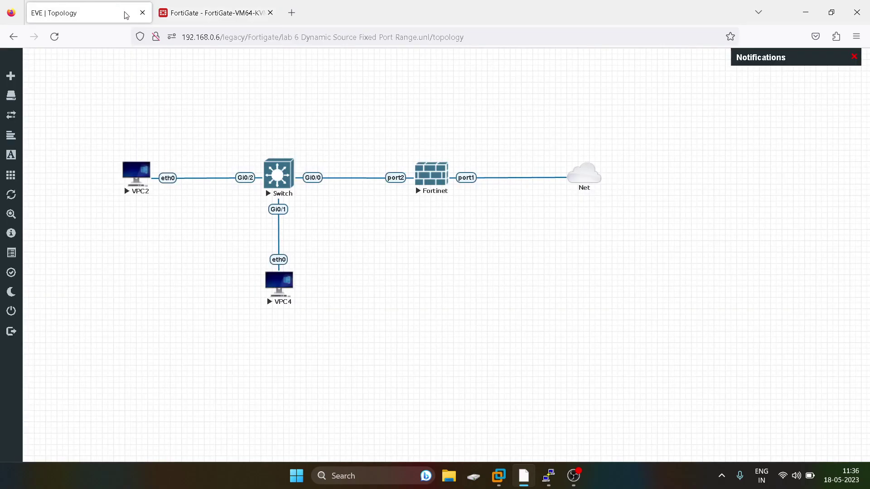
click(207, 18)
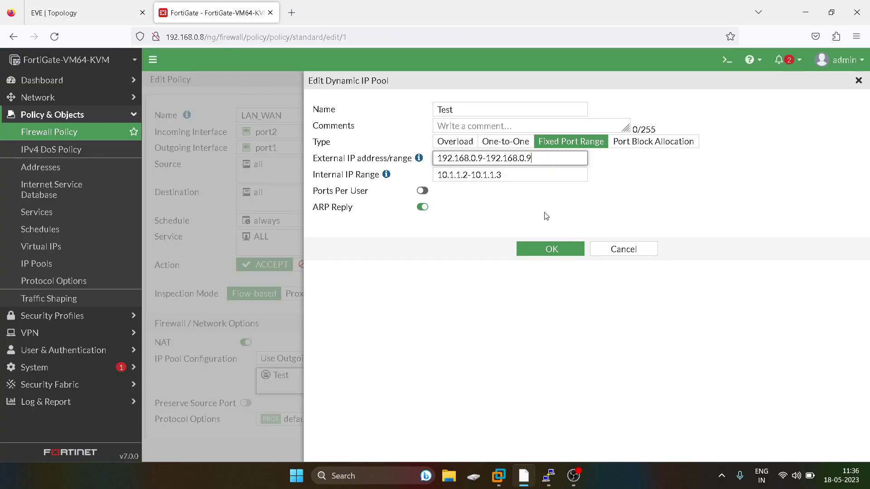
click(520, 178)
Change the Test pool's internal range to 10.1.1.2-10.1.1.6, check EVE, then cancel without saving.
key(BackSpace)
text(6)
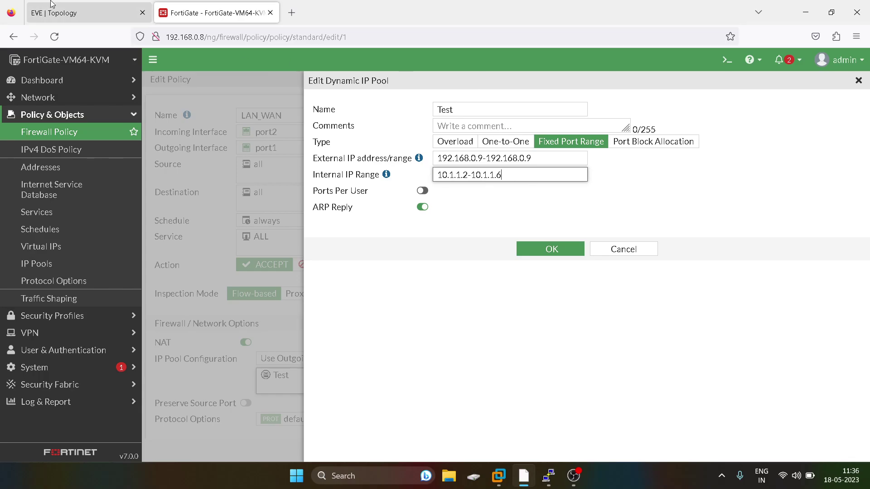
click(67, 9)
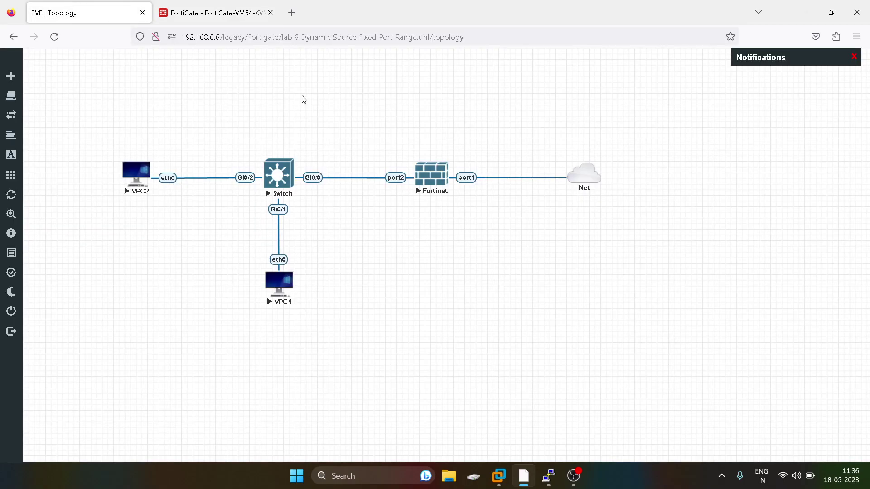
click(210, 12)
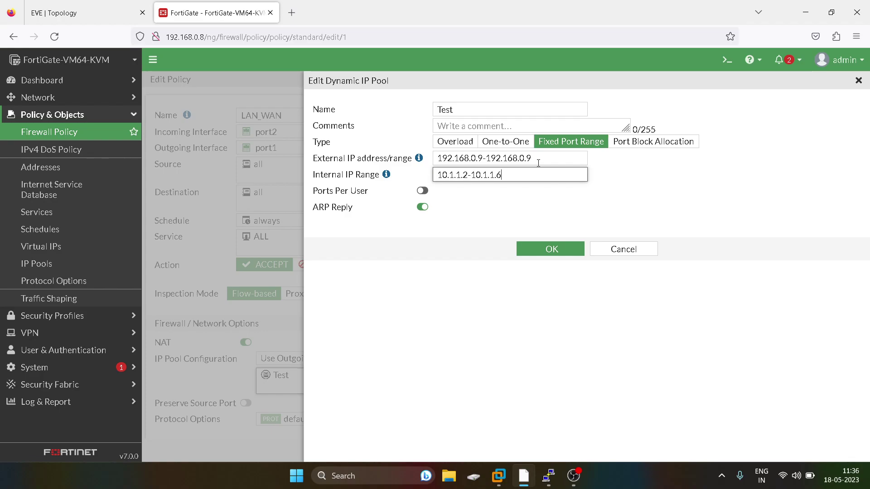
mouse_move(419, 159)
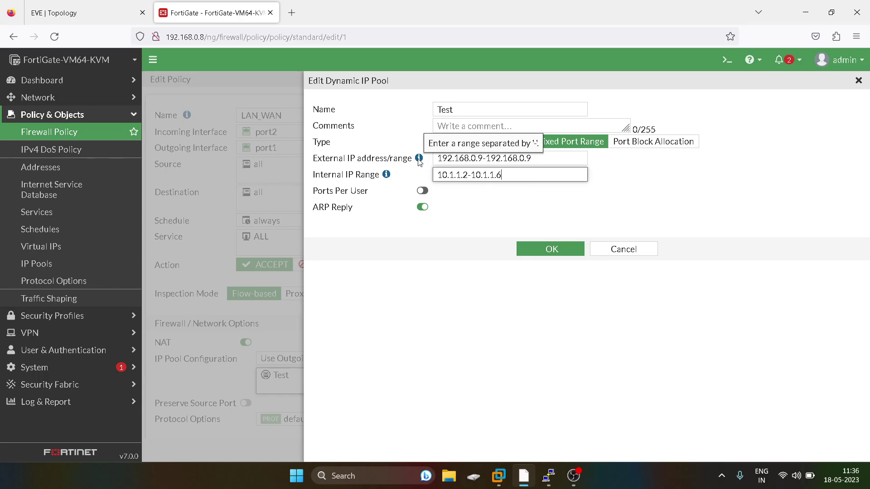
click(637, 252)
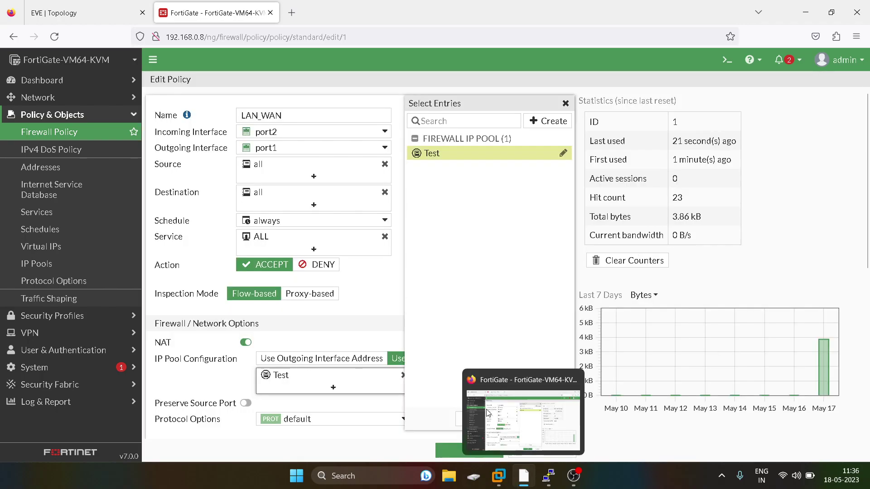